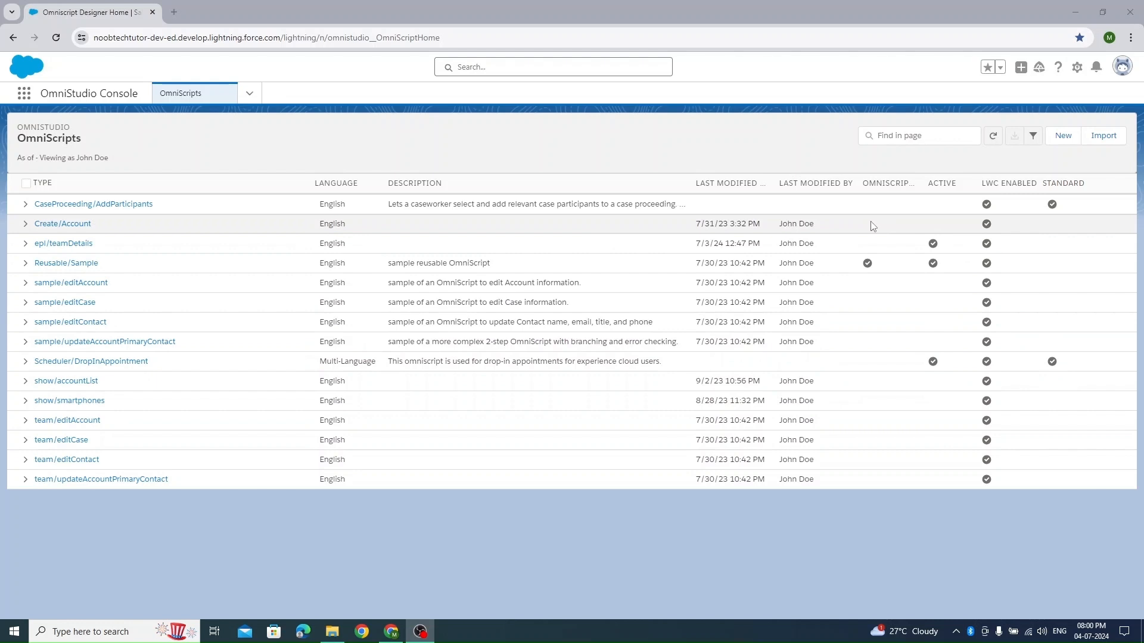
# - Start a new OmniScript and name it TestGuidedJourney
pyautogui.click(1063, 144)
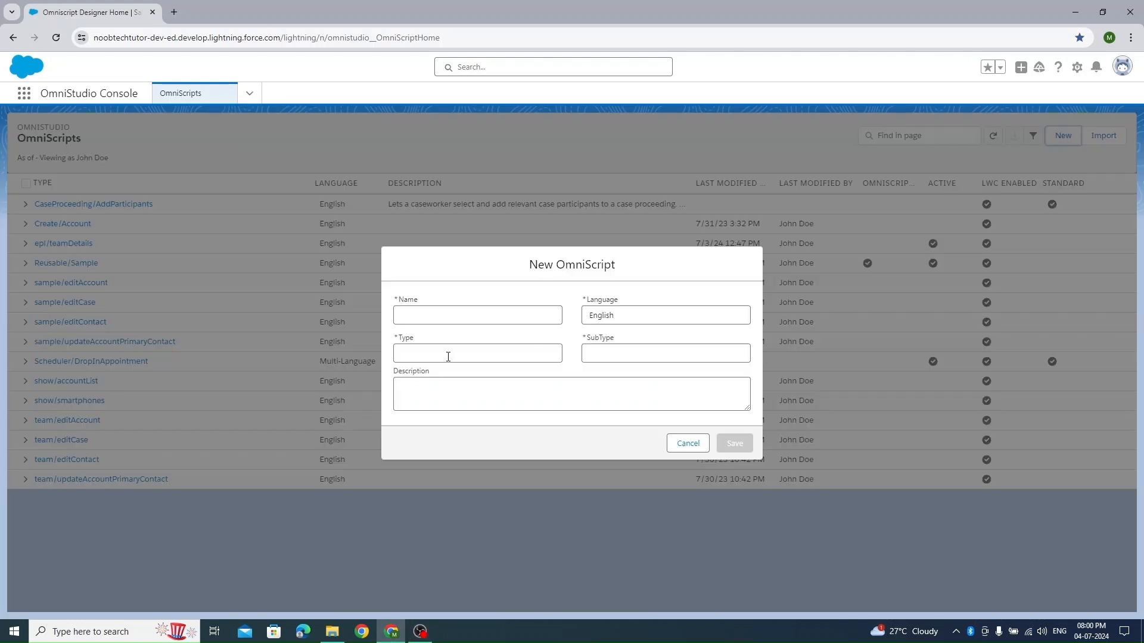
pyautogui.click(416, 314)
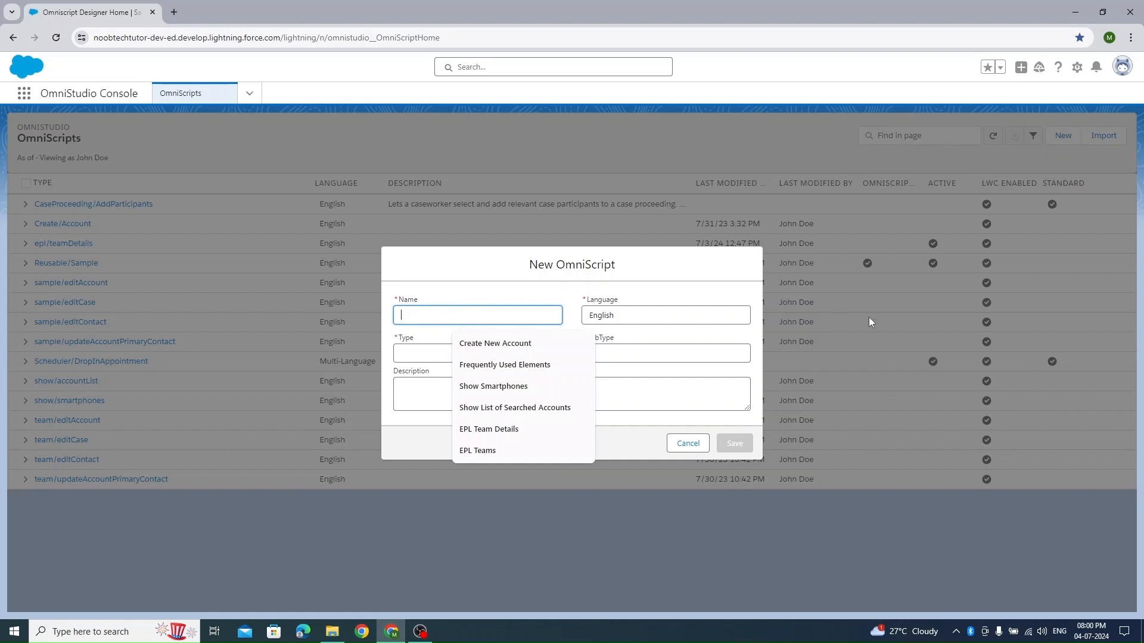
pyautogui.write('Test')
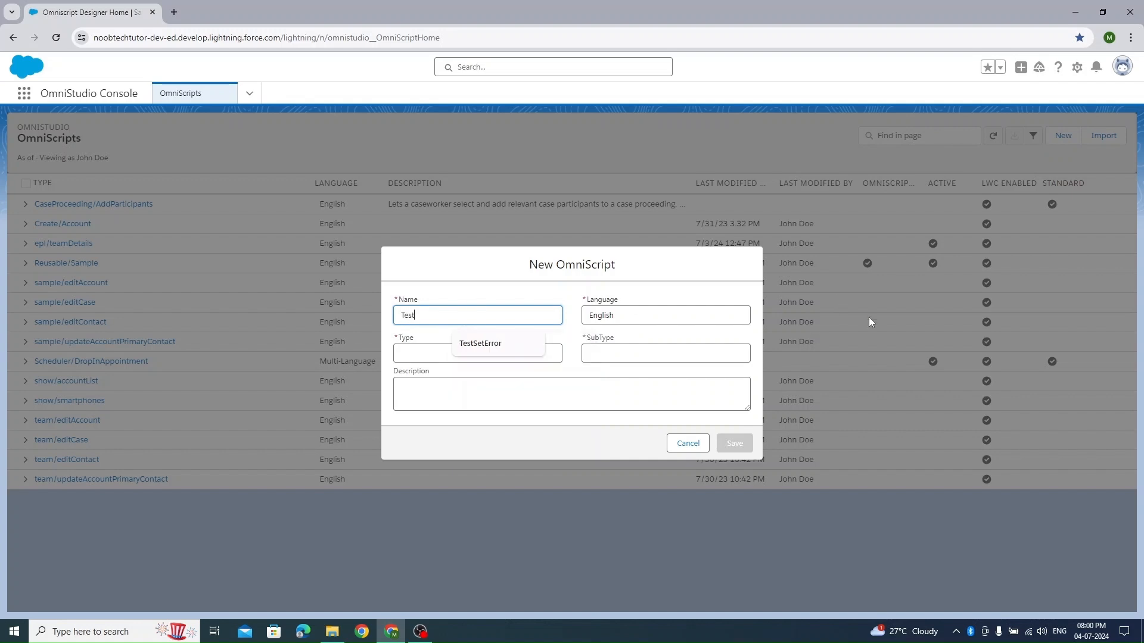
pyautogui.write('Guided')
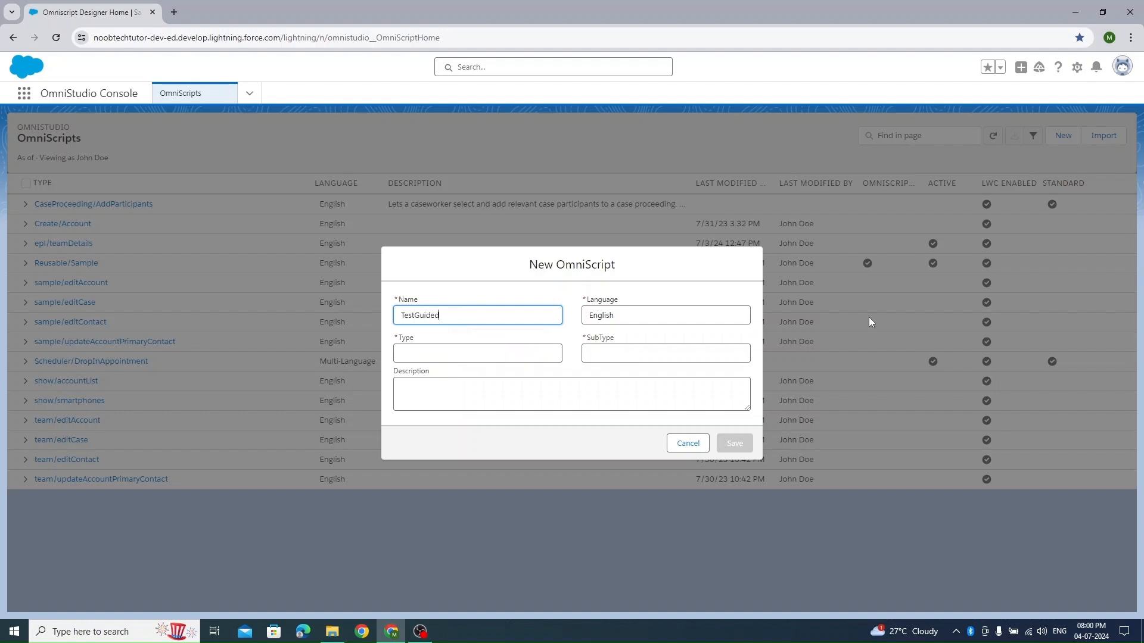
pyautogui.write('Journey')
# - Set the new OmniScript's type to guided and its subtype to journey, and save it
pyautogui.click(449, 355)
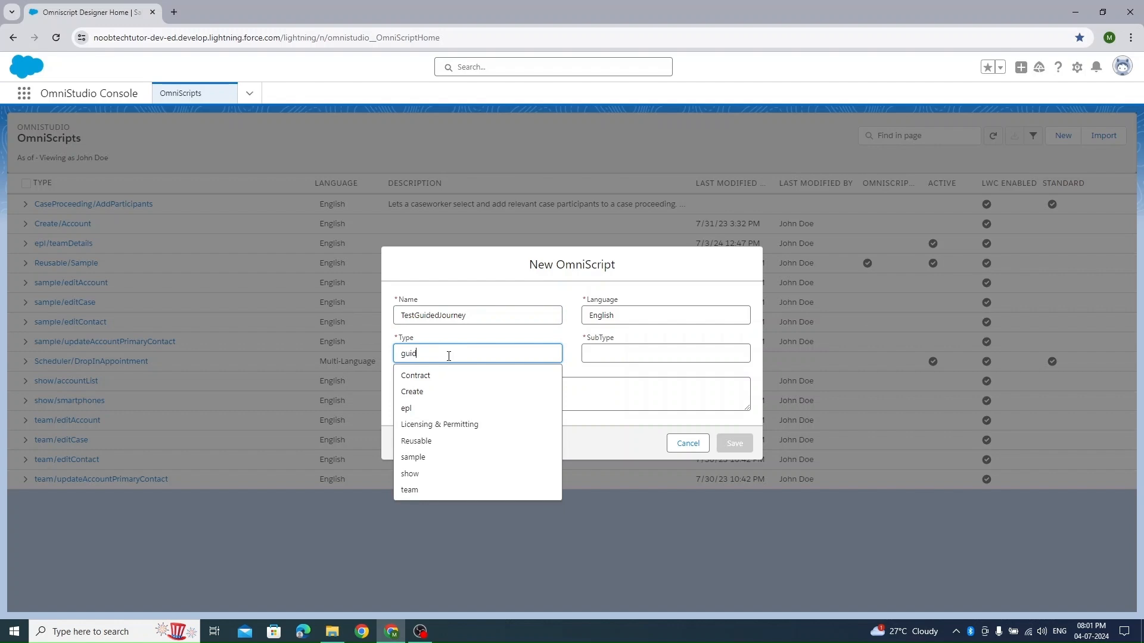
pyautogui.press('Tab')
pyautogui.write('j')
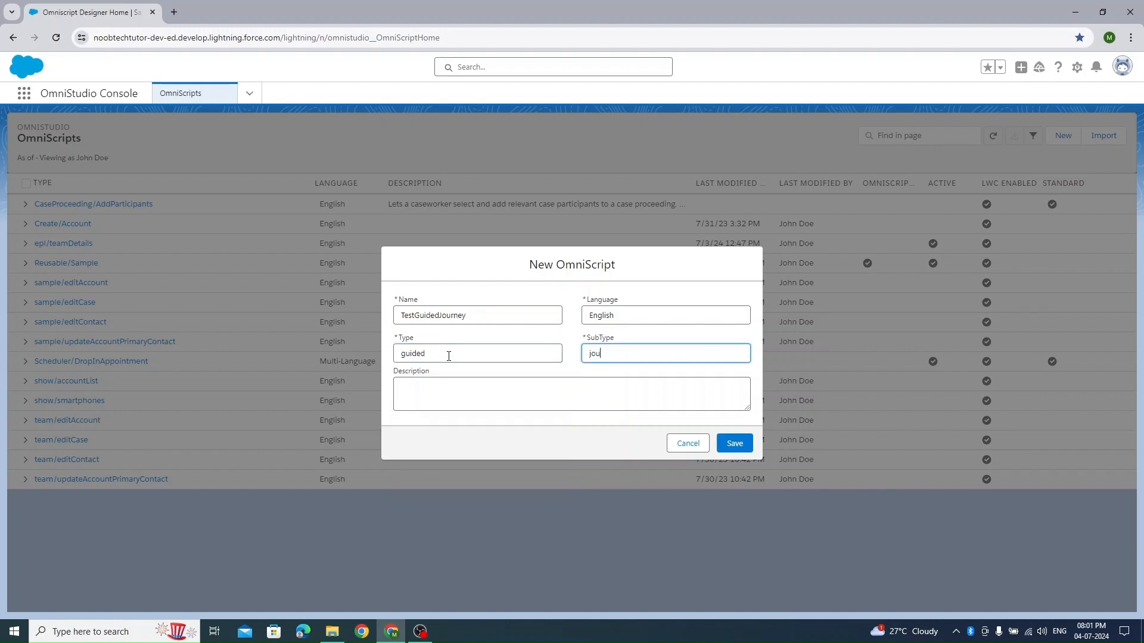
pyautogui.write('ournet')
pyautogui.press('BackSpace')
pyautogui.write('y')
pyautogui.click(736, 441)
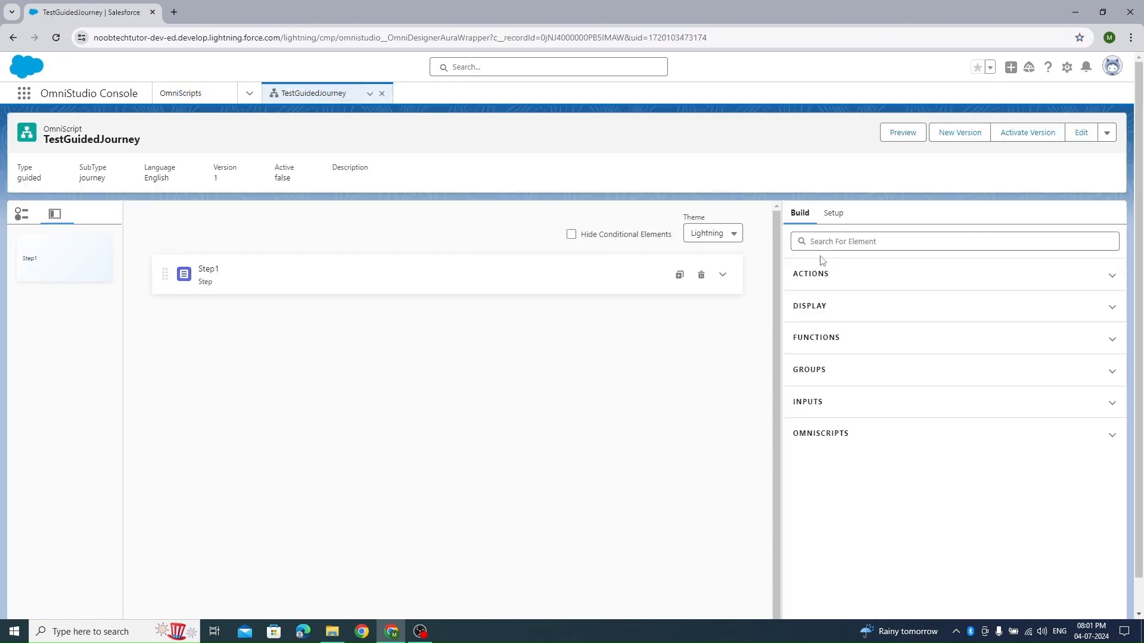
# - Expand Step1 and add a Set Values action above it in the script
pyautogui.click(725, 276)
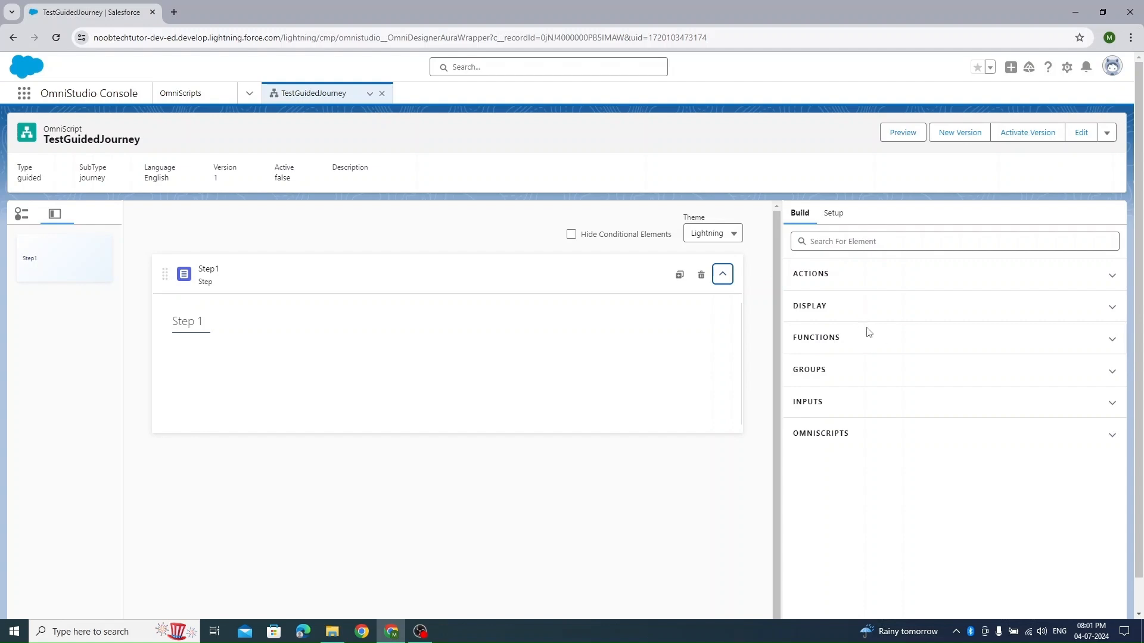
pyautogui.click(847, 243)
pyautogui.write('set')
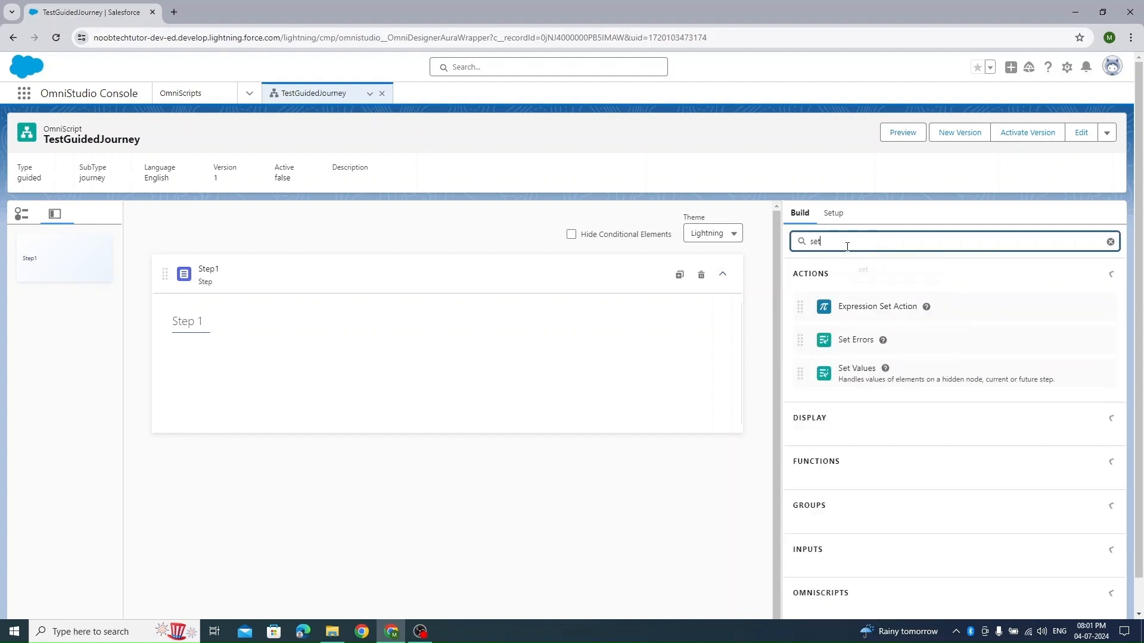
pyautogui.moveTo(871, 383); pyautogui.dragTo(209, 266)
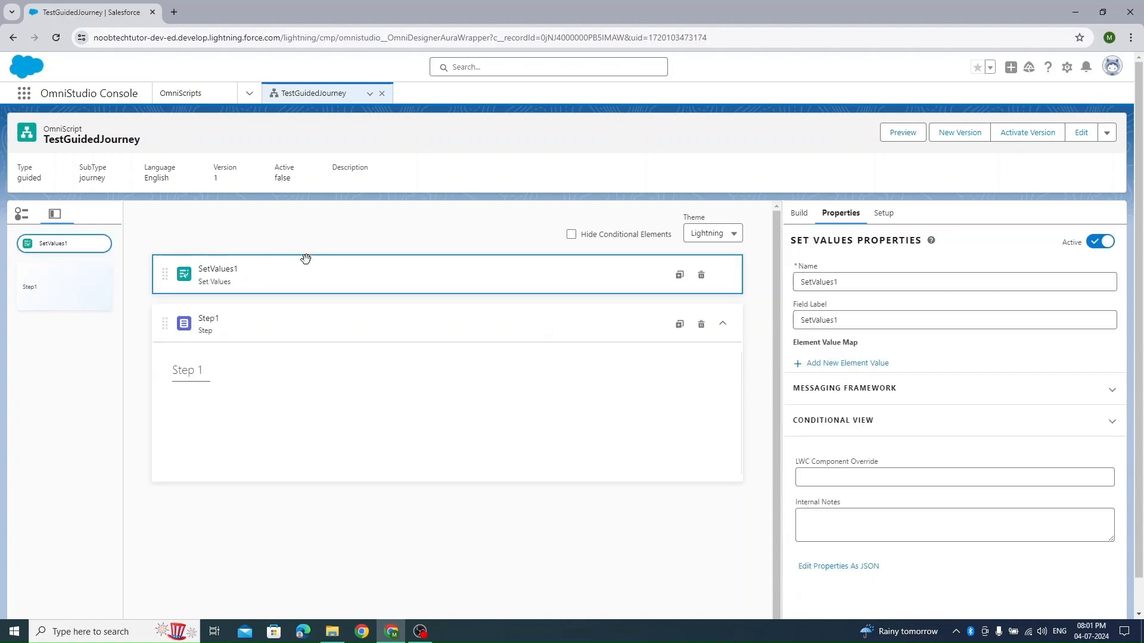
# - Add an element value named OTP to the Set Values action, enter the one-time code as its value, and save it
pyautogui.click(814, 363)
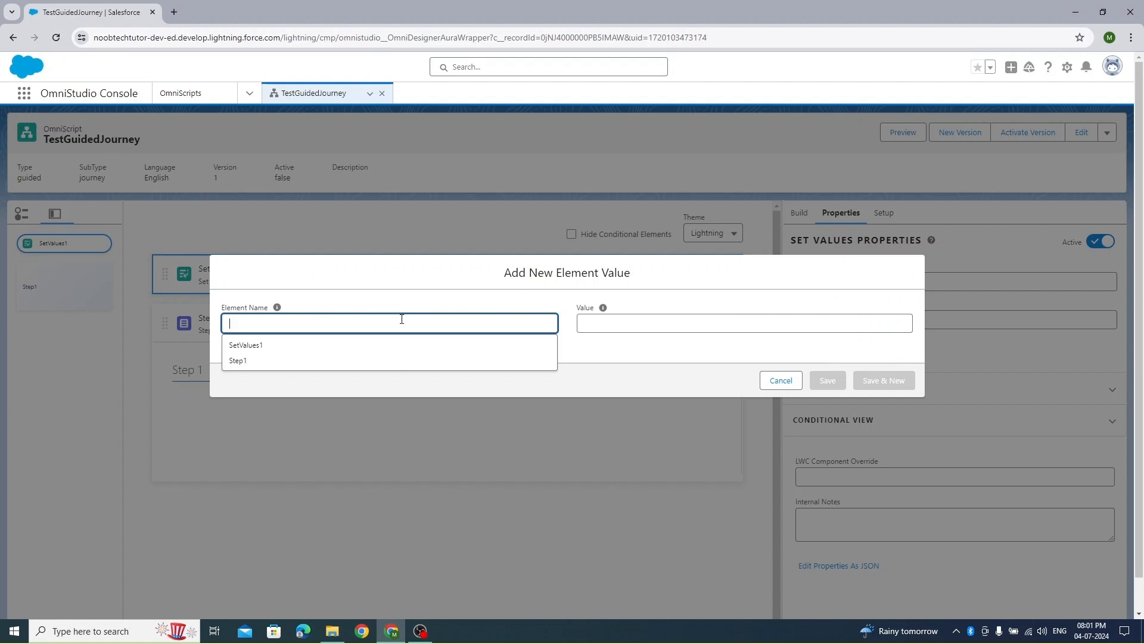
pyautogui.write('OPT')
pyautogui.press('BackSpace')
pyautogui.press('BackSpace')
pyautogui.write('T')
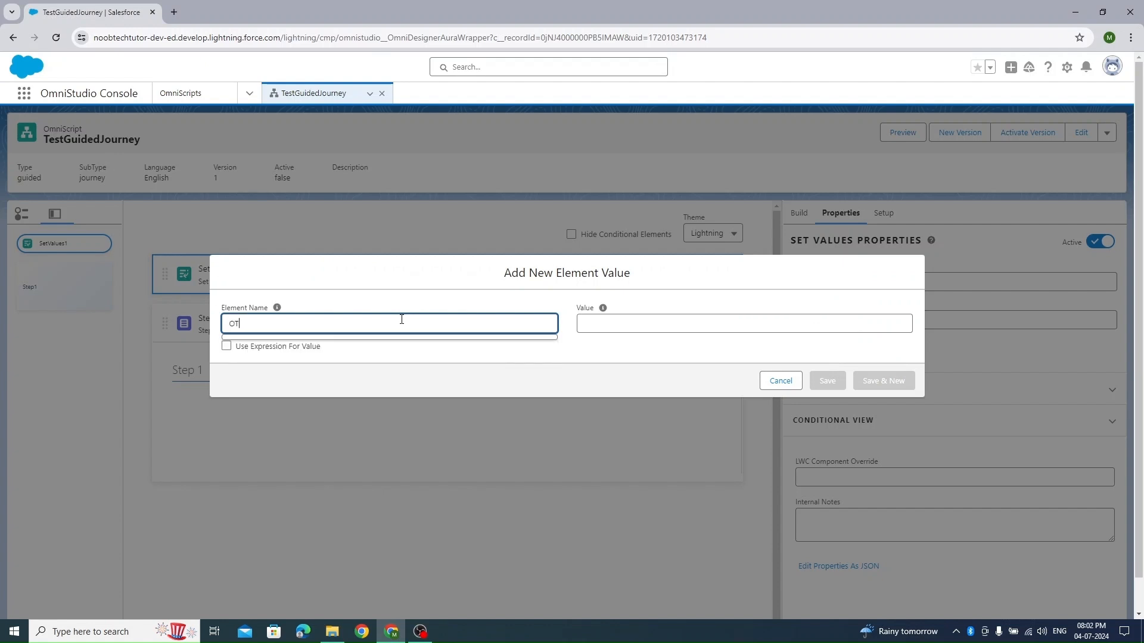
pyautogui.press('Tab')
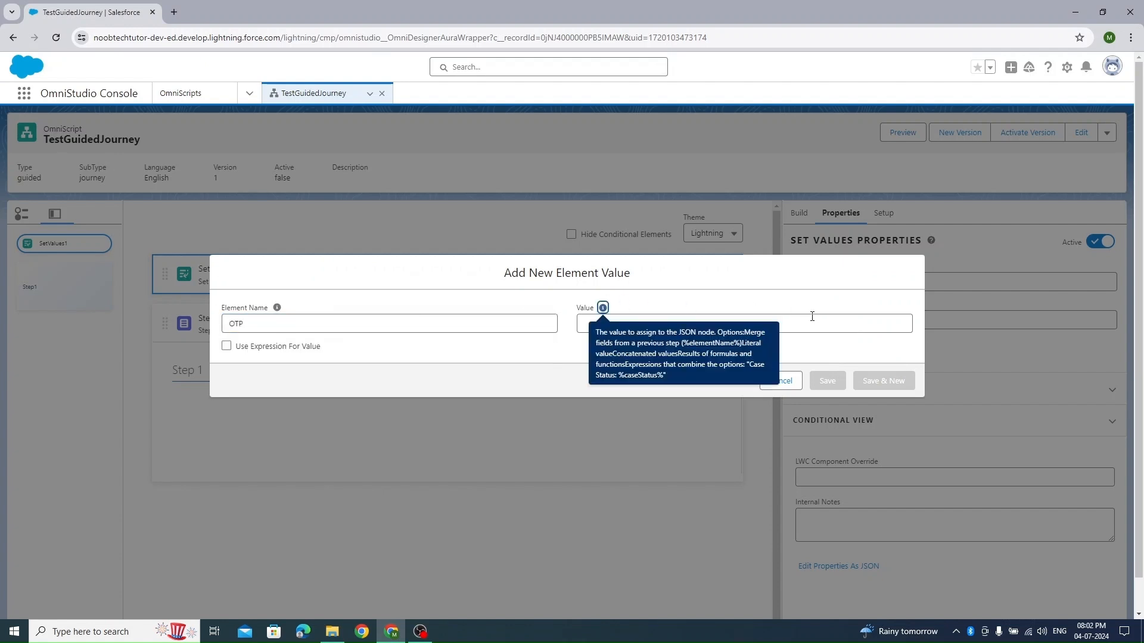
pyautogui.click(812, 316)
pyautogui.write('12345')
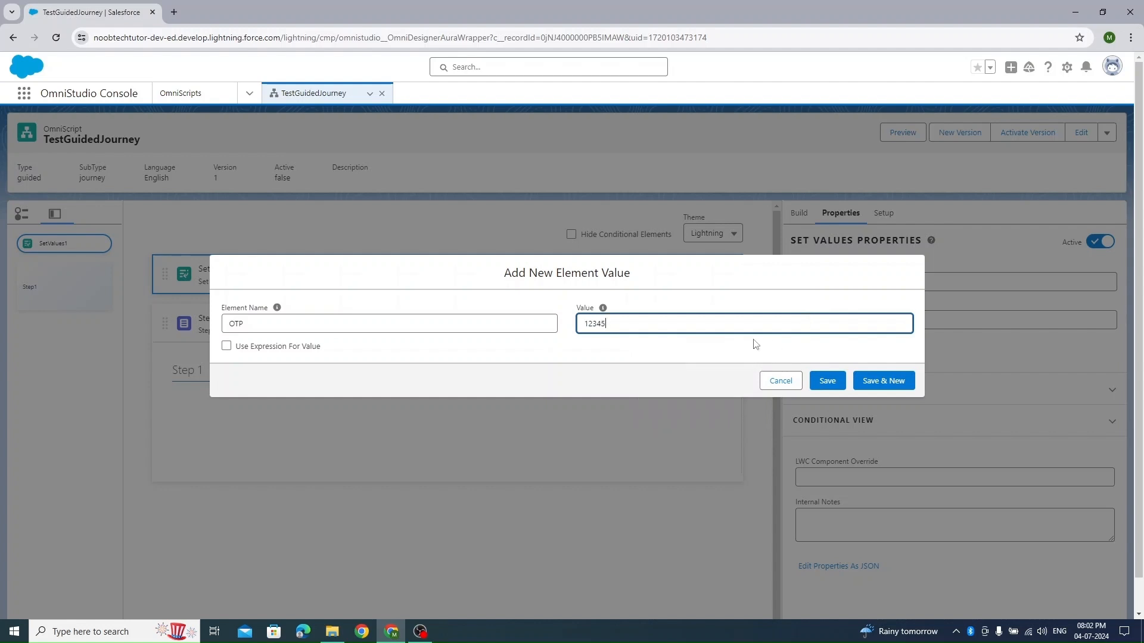
pyautogui.click(828, 384)
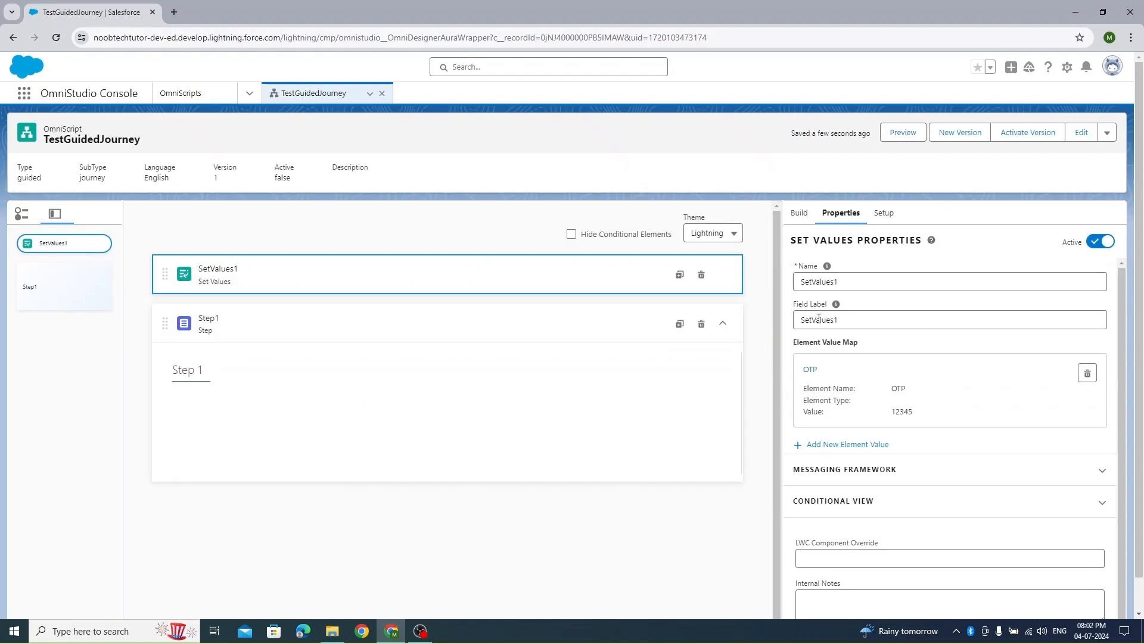
# - Find the single-line Text input element and add it inside Step1
pyautogui.click(799, 213)
pyautogui.click(845, 248)
pyautogui.press('BackSpace')
pyautogui.press('BackSpace')
pyautogui.press('BackSpace')
pyautogui.write('field')
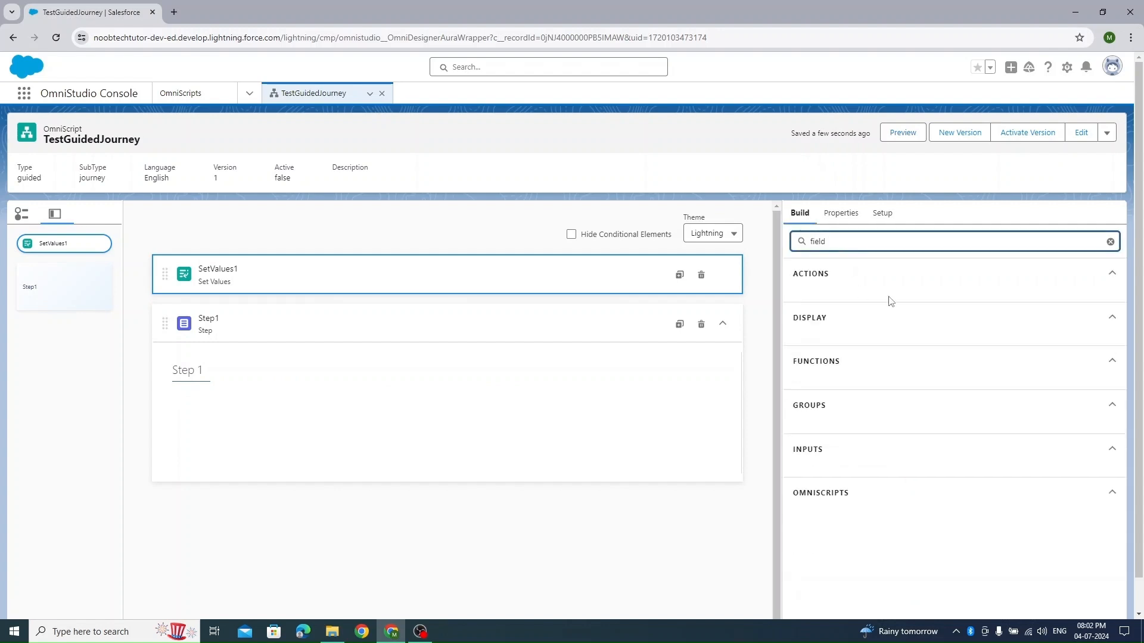
pyautogui.press('BackSpace')
pyautogui.press('BackSpace')
pyautogui.press('BackSpace')
pyautogui.press('BackSpace')
pyautogui.press('BackSpace')
pyautogui.write('text')
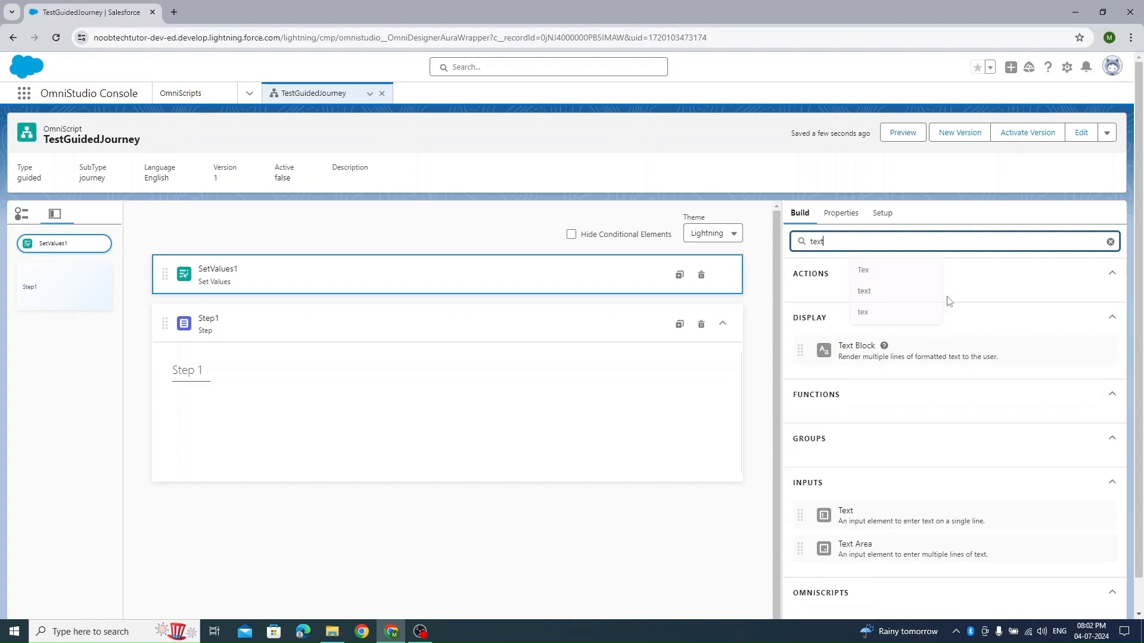
pyautogui.moveTo(898, 513); pyautogui.dragTo(439, 386)
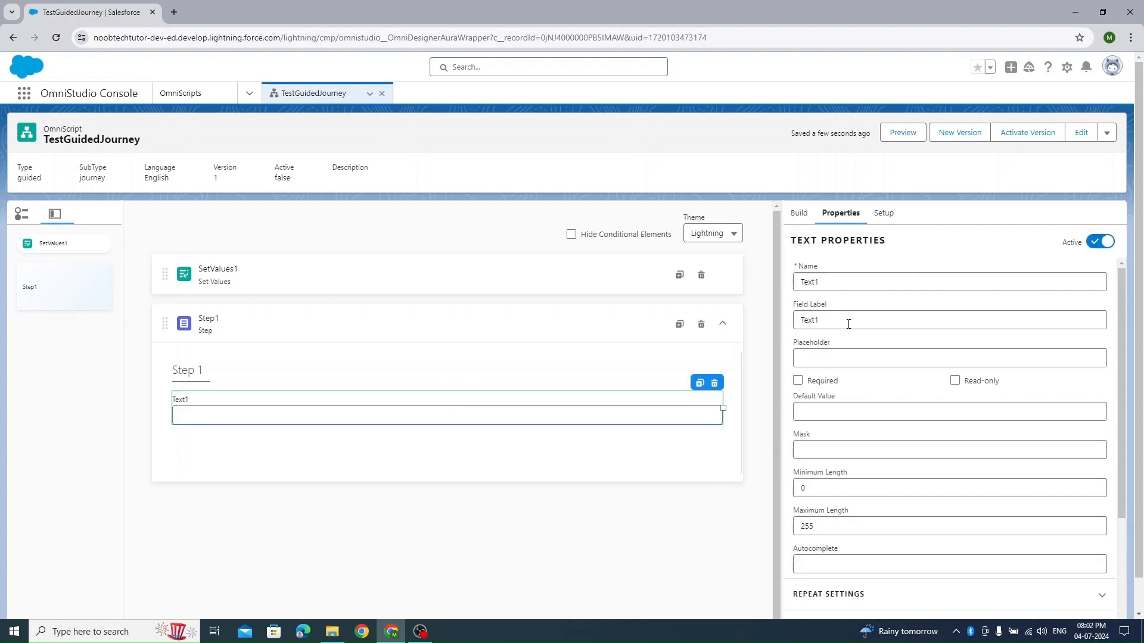
# - Name the text element verifyotp and set its field label to Enter OTP
pyautogui.doubleClick(827, 282)
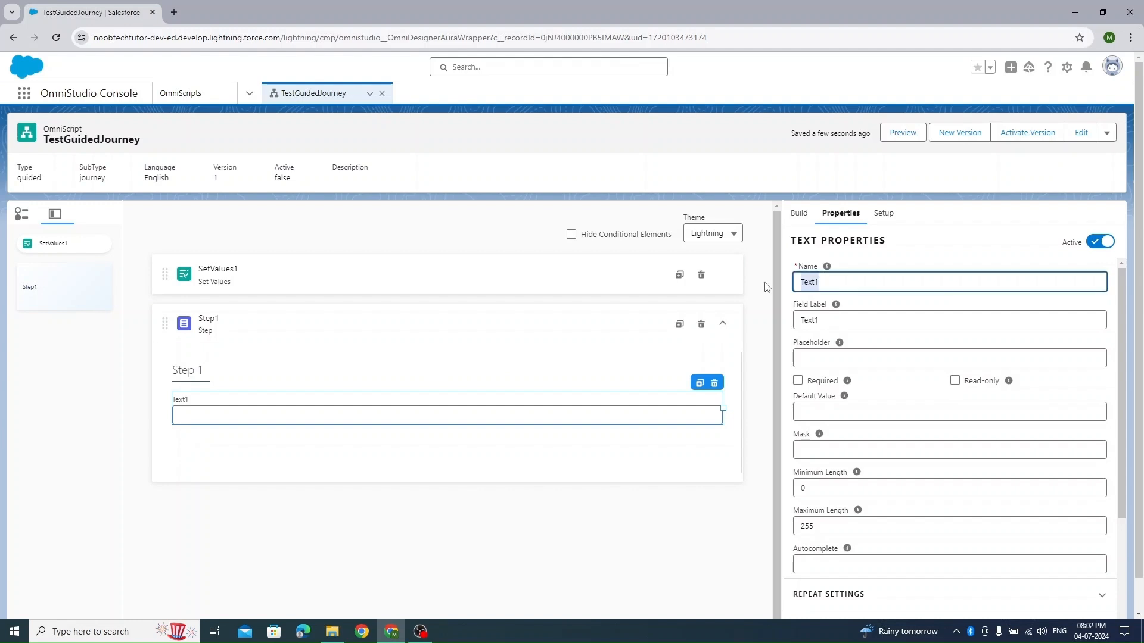
pyautogui.write('very')
pyautogui.hotkey('ctrl', 'a')
pyautogui.click(860, 320)
pyautogui.write('E')
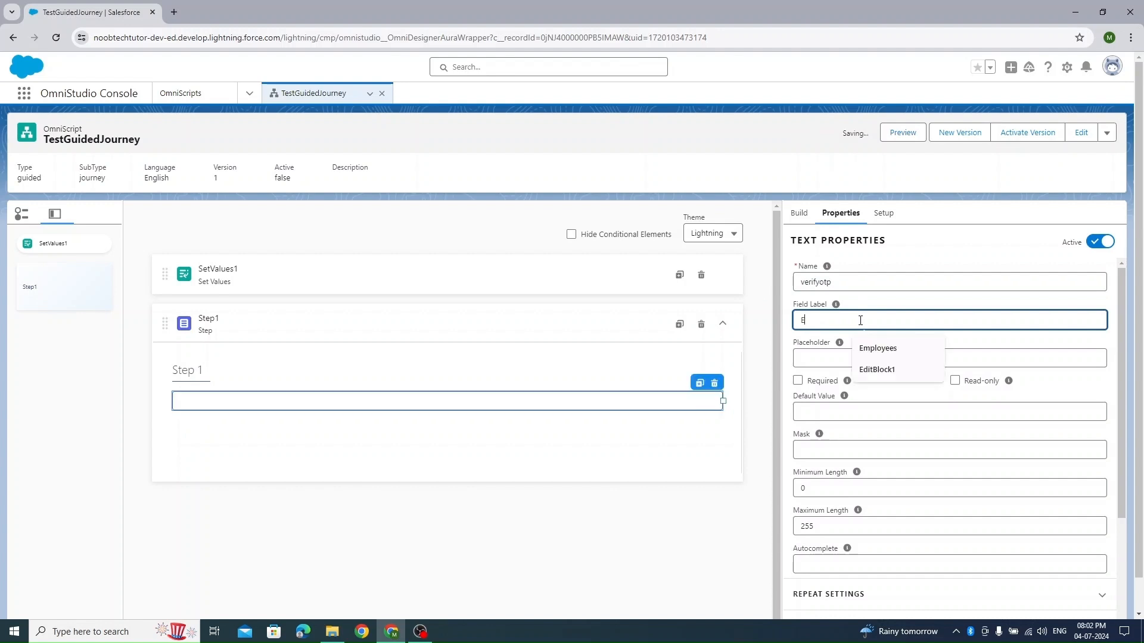
pyautogui.write('nter ')
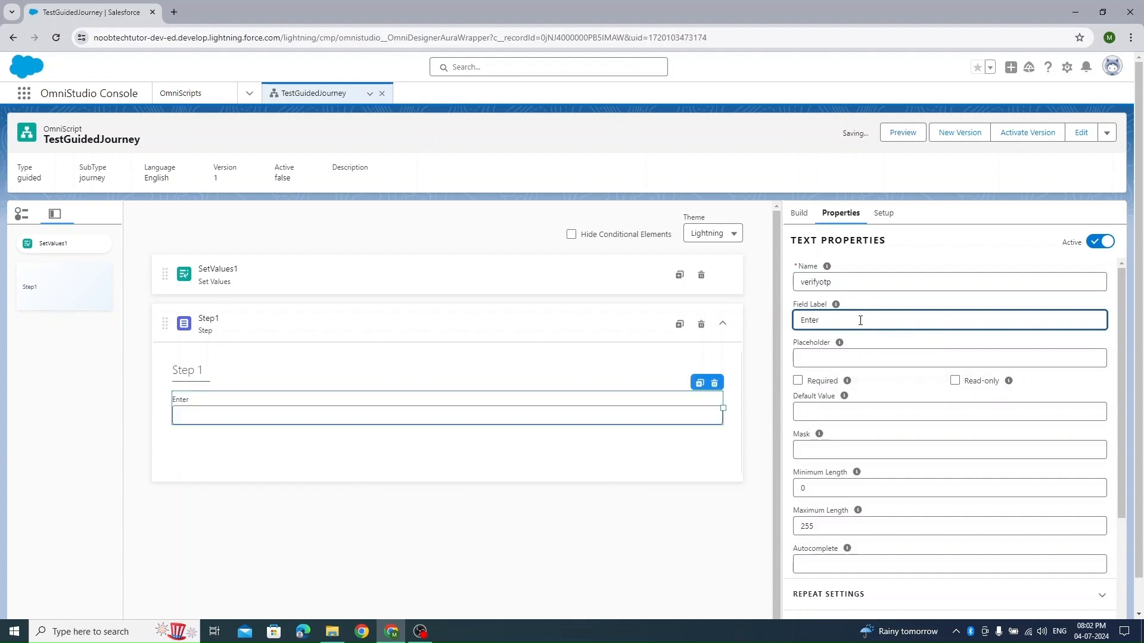
pyautogui.write('OTP')
# - Shrink the Enter OTP field to about a third of the step's width
pyautogui.click(692, 473)
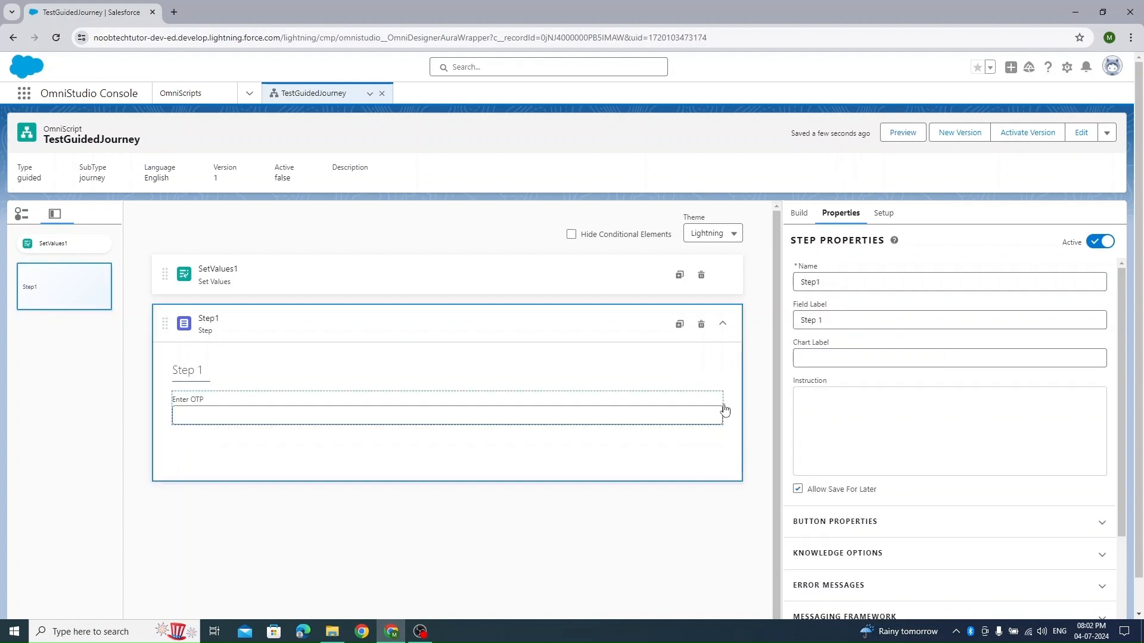
pyautogui.click(690, 415)
pyautogui.moveTo(723, 410); pyautogui.dragTo(352, 409)
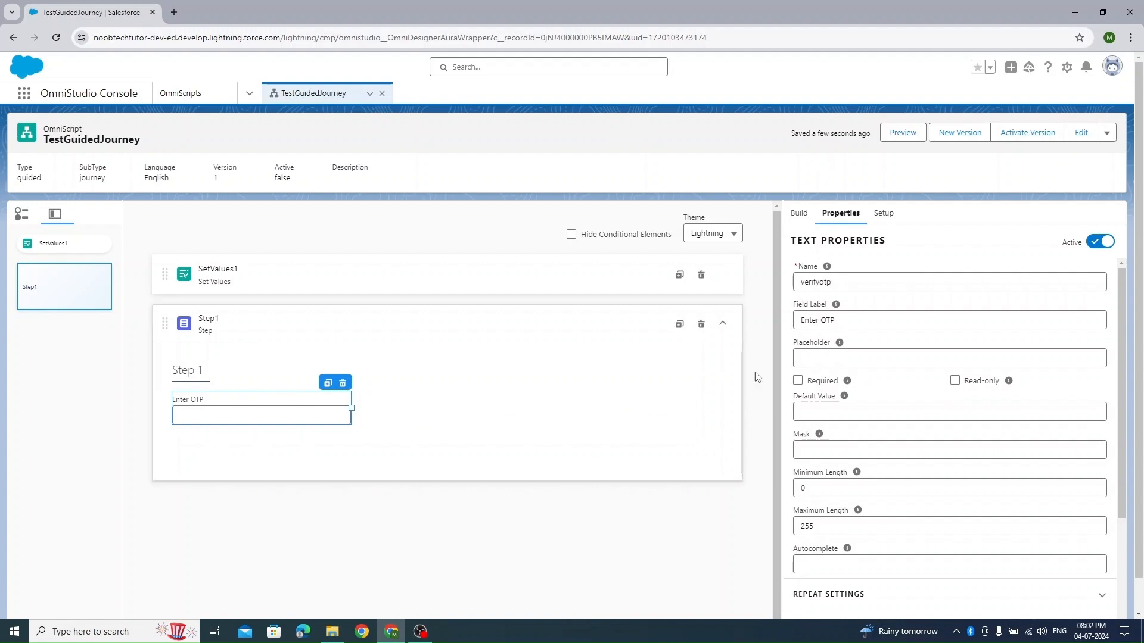
# - Duplicate Step1 and delete the copied Enter OTP field from the duplicate step
pyautogui.click(798, 215)
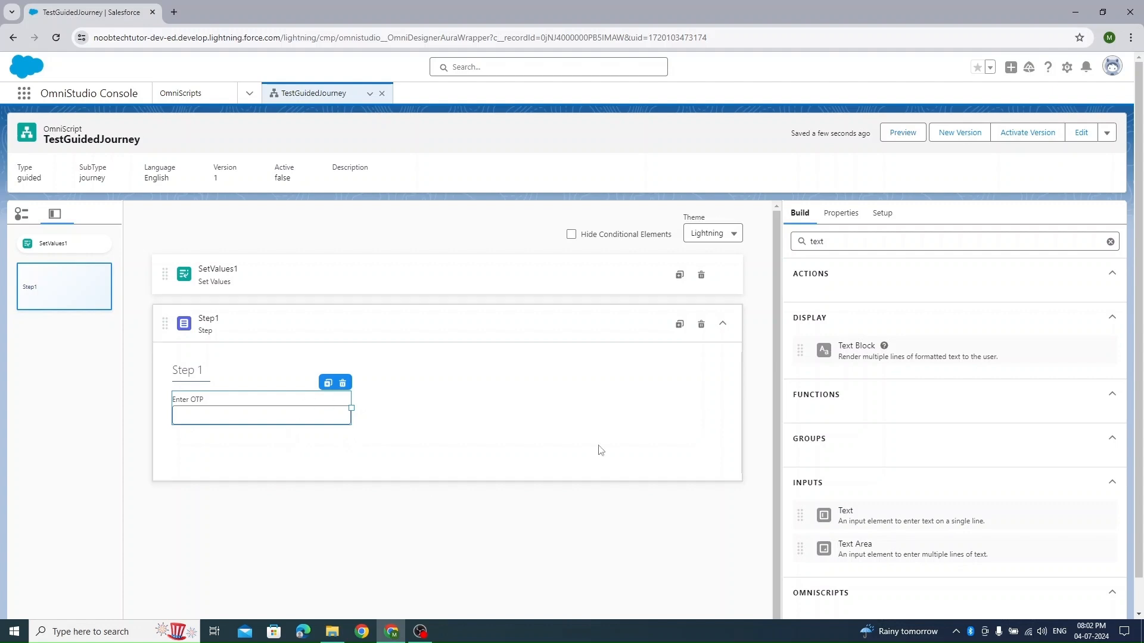
pyautogui.click(679, 326)
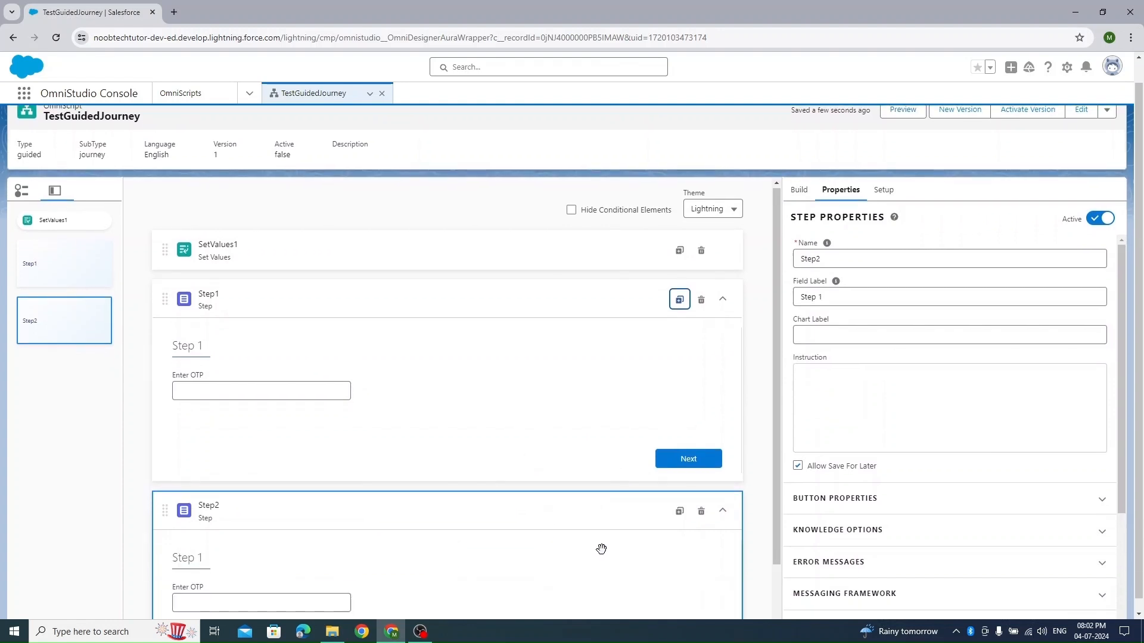
pyautogui.click(322, 525)
pyautogui.click(346, 494)
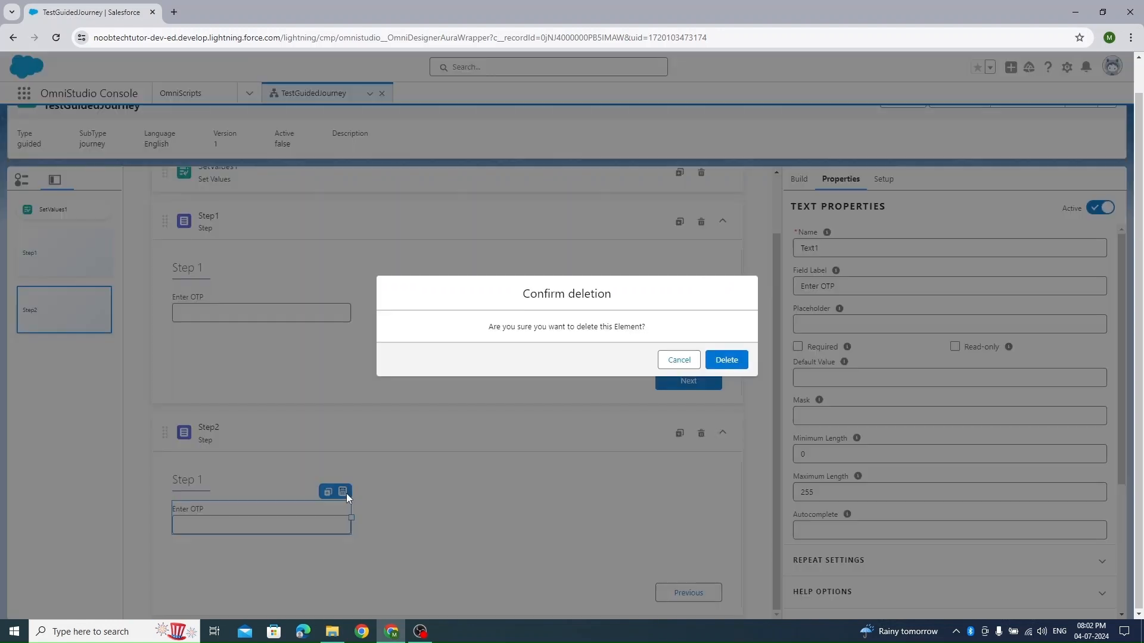
pyautogui.click(727, 362)
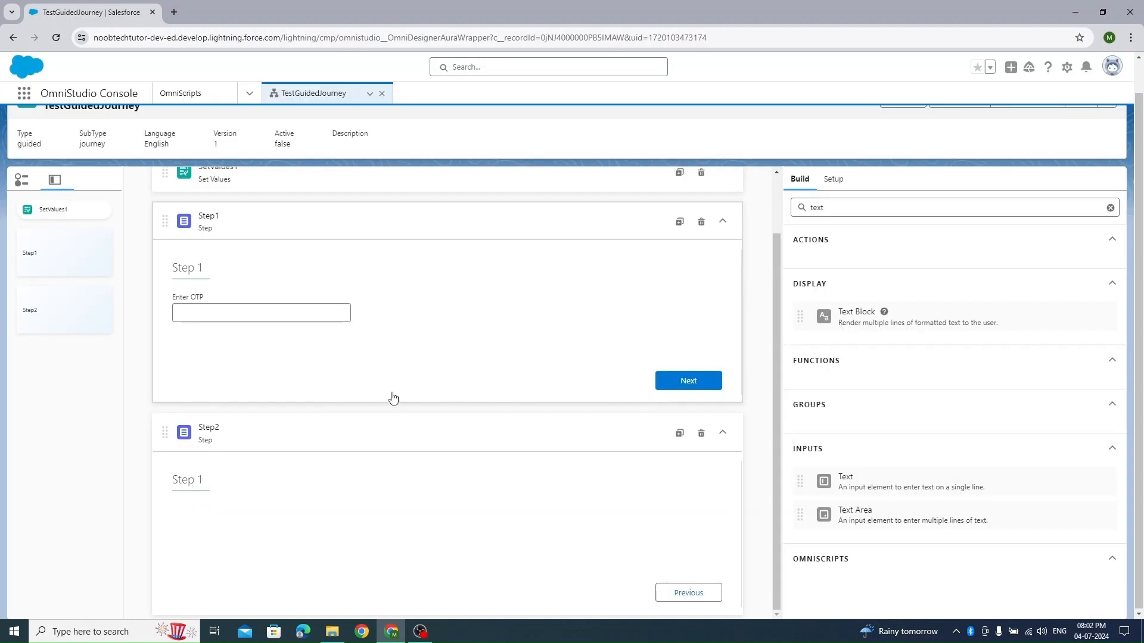
# - Change the duplicated step's field label to Step 2
pyautogui.click(198, 490)
pyautogui.click(833, 288)
pyautogui.press('BackSpace')
pyautogui.press('BackSpace')
pyautogui.write('2')
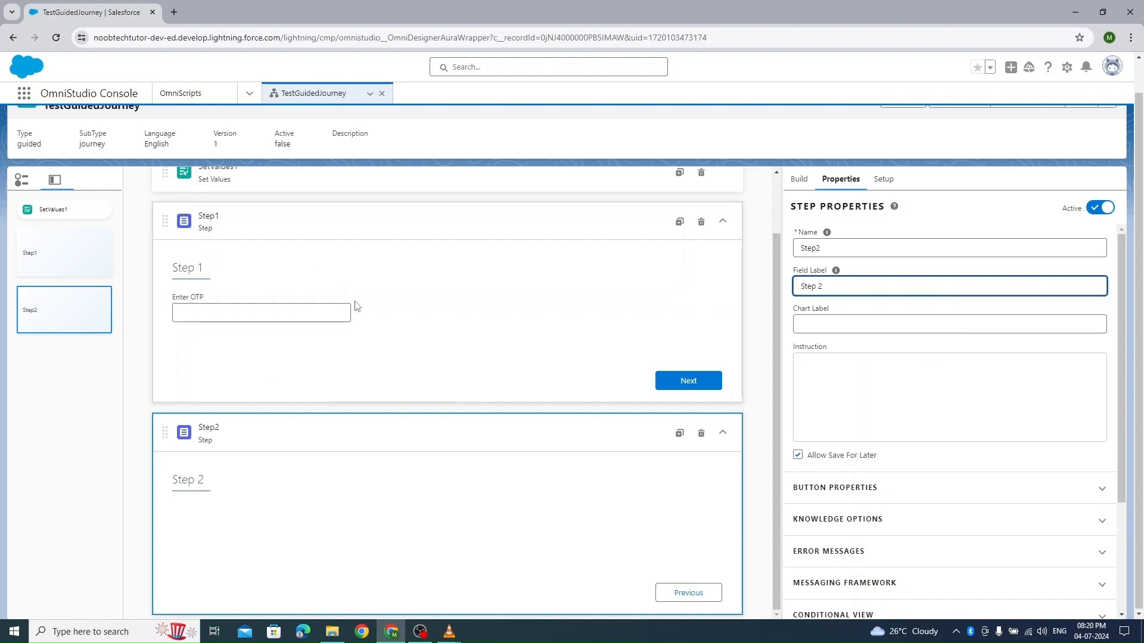
# - Find the Messaging element and add it below the Enter OTP field in Step1
pyautogui.scroll(2, 388, 348)
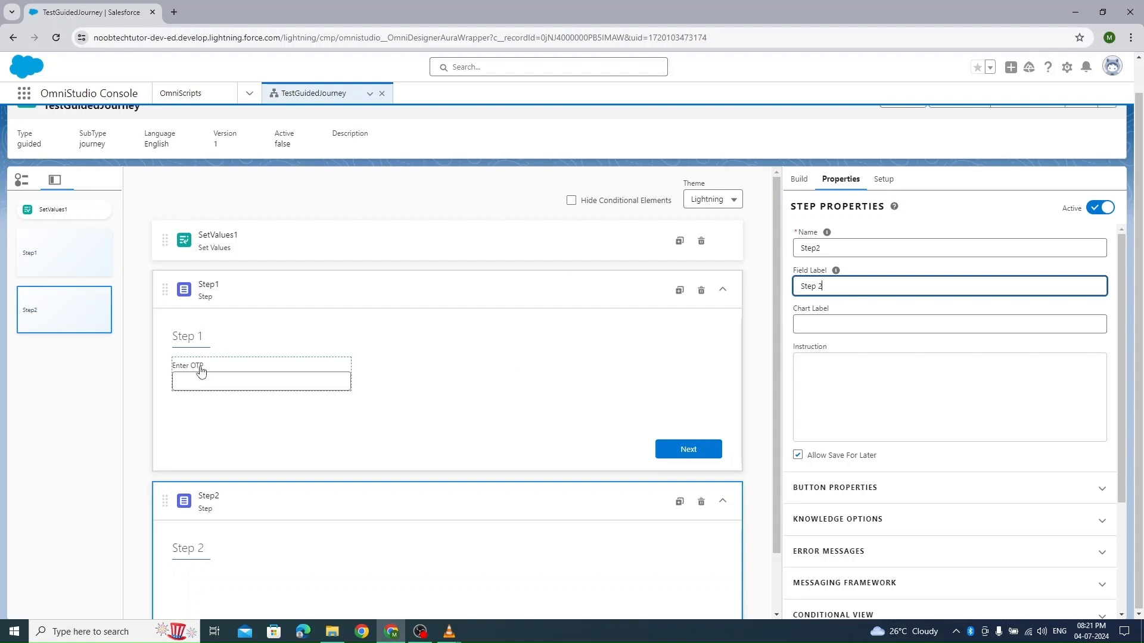
pyautogui.click(301, 241)
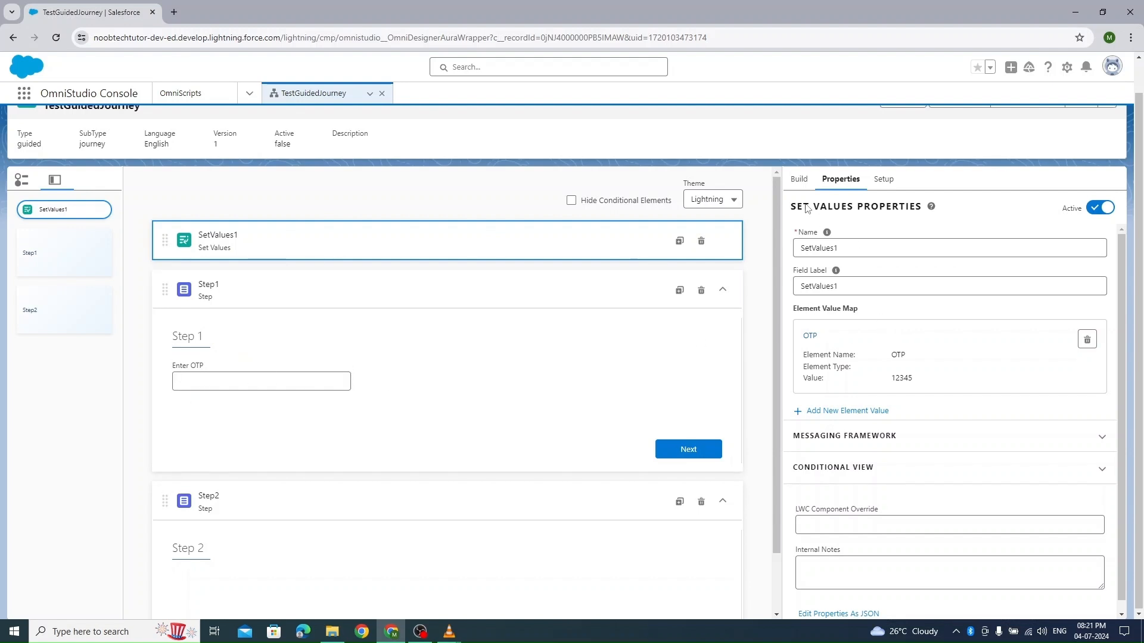
pyautogui.click(799, 178)
pyautogui.doubleClick(872, 217)
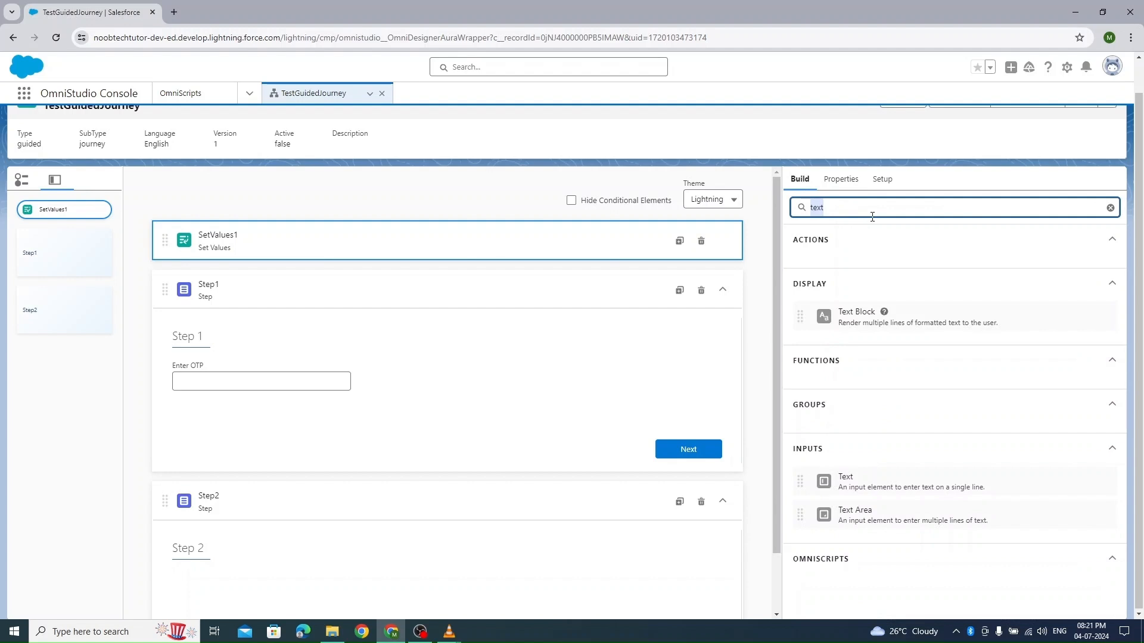
pyautogui.write('mess')
pyautogui.moveTo(924, 363); pyautogui.dragTo(403, 429)
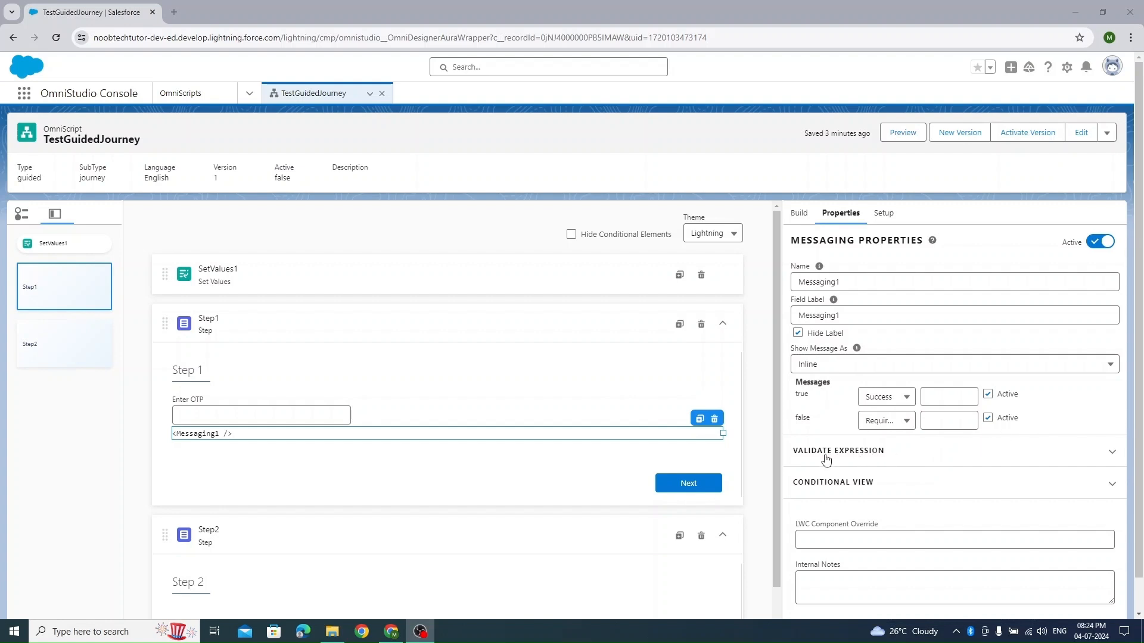
pyautogui.click(927, 460)
pyautogui.click(861, 501)
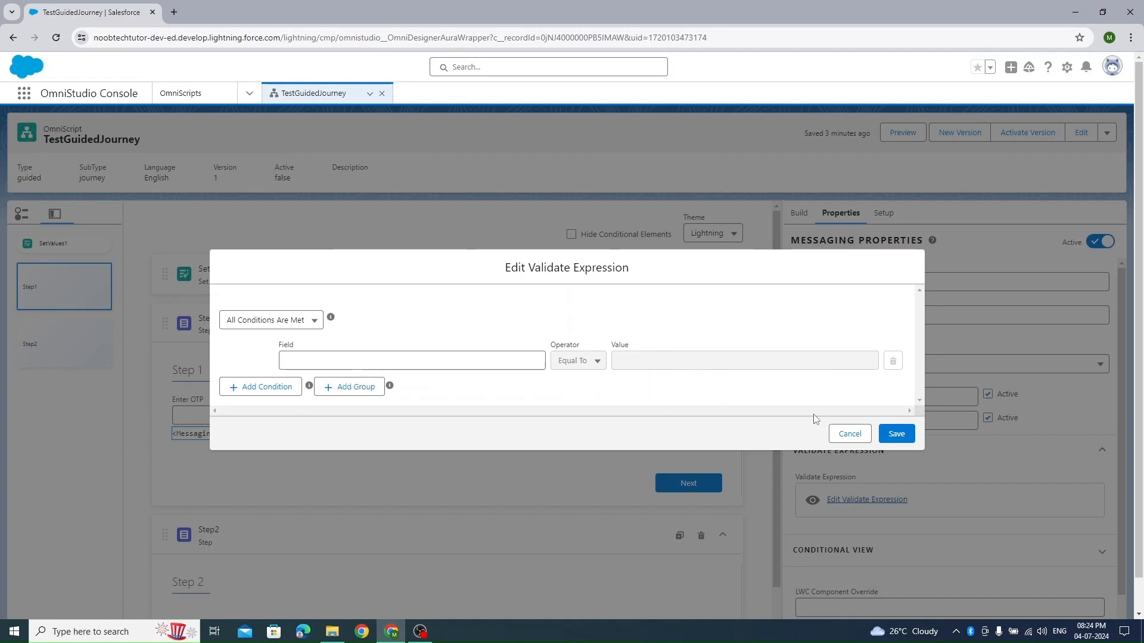
pyautogui.click(859, 434)
# - Look up the element name of the Enter OTP field in Step1 for use in the validation
pyautogui.click(238, 411)
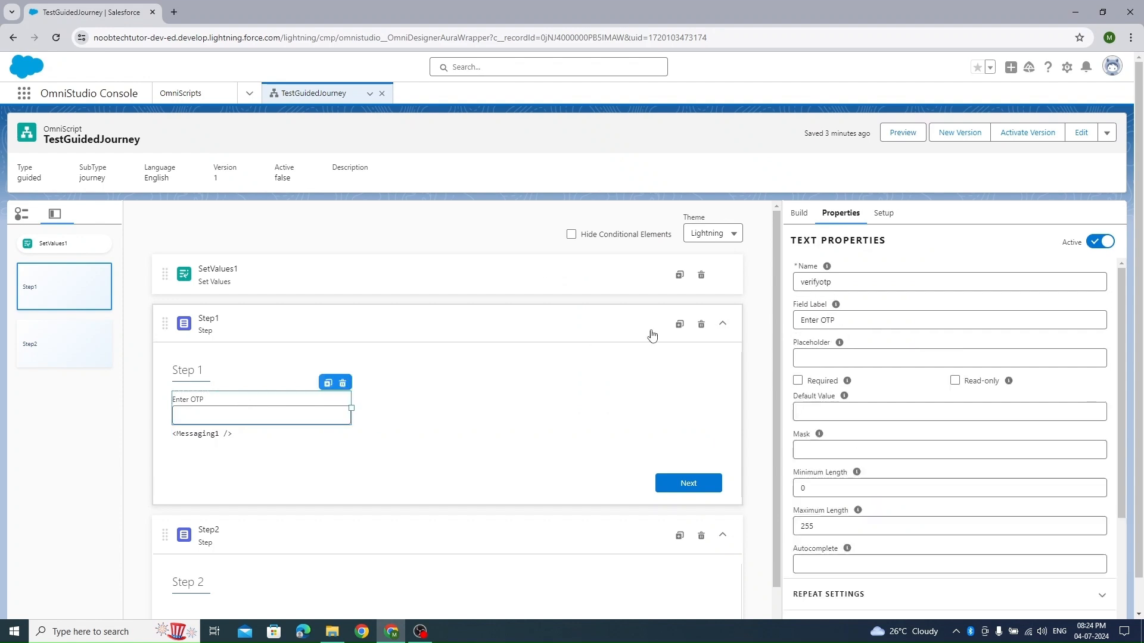
pyautogui.doubleClick(852, 280)
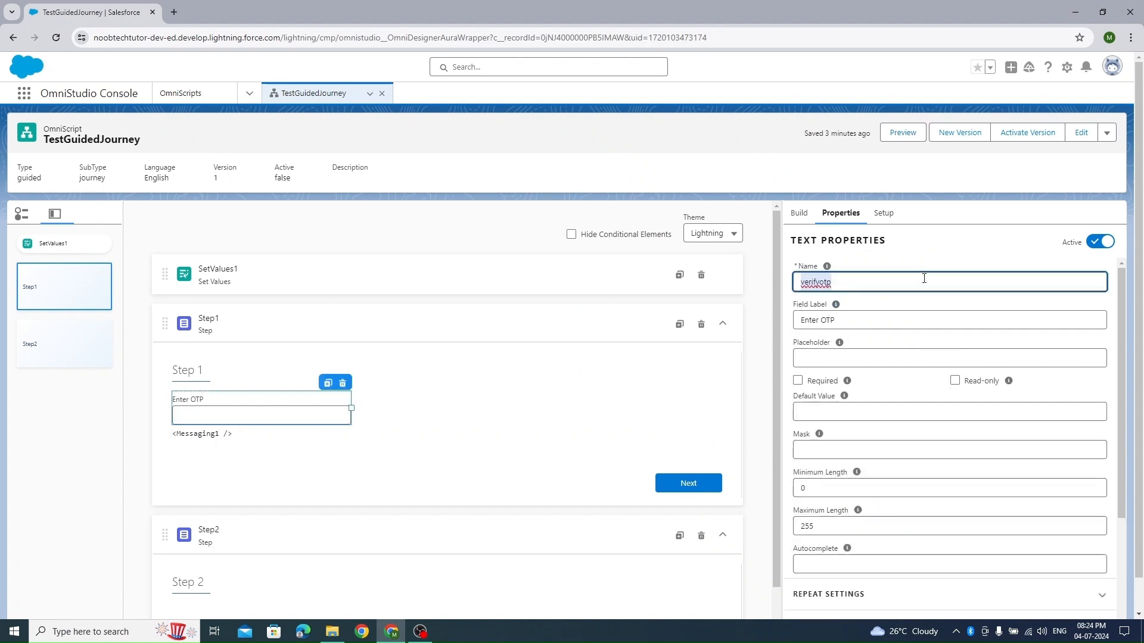
pyautogui.click(411, 396)
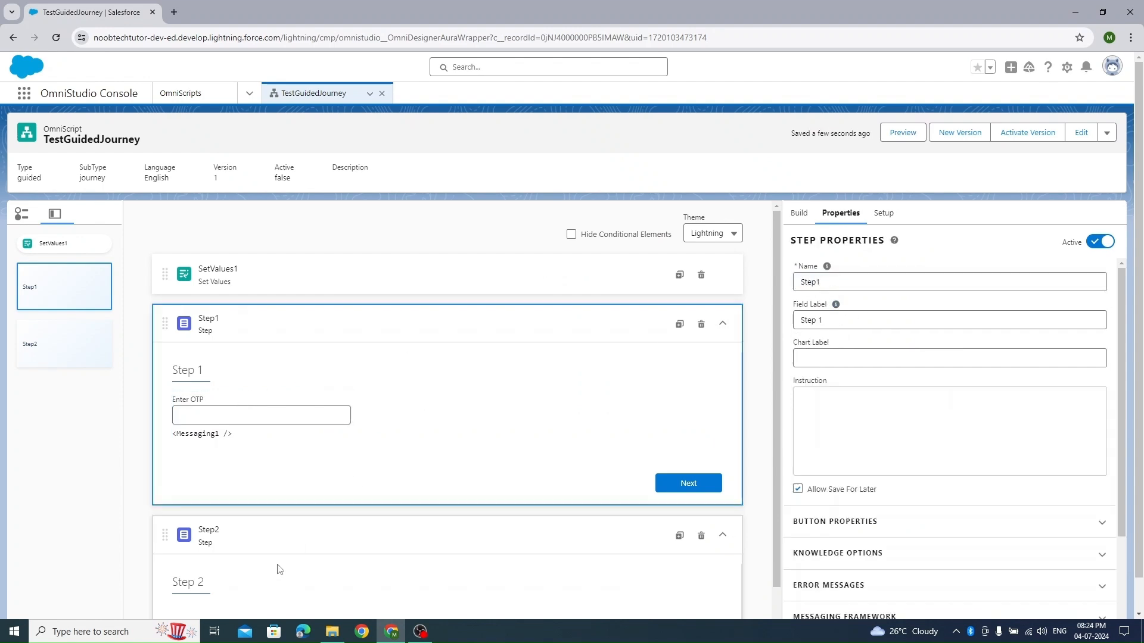
pyautogui.scroll(-2, 501, 309)
# - Set and save the Messaging element's validate expression so that verifyotp is Equal To %OTP%
pyautogui.click(237, 364)
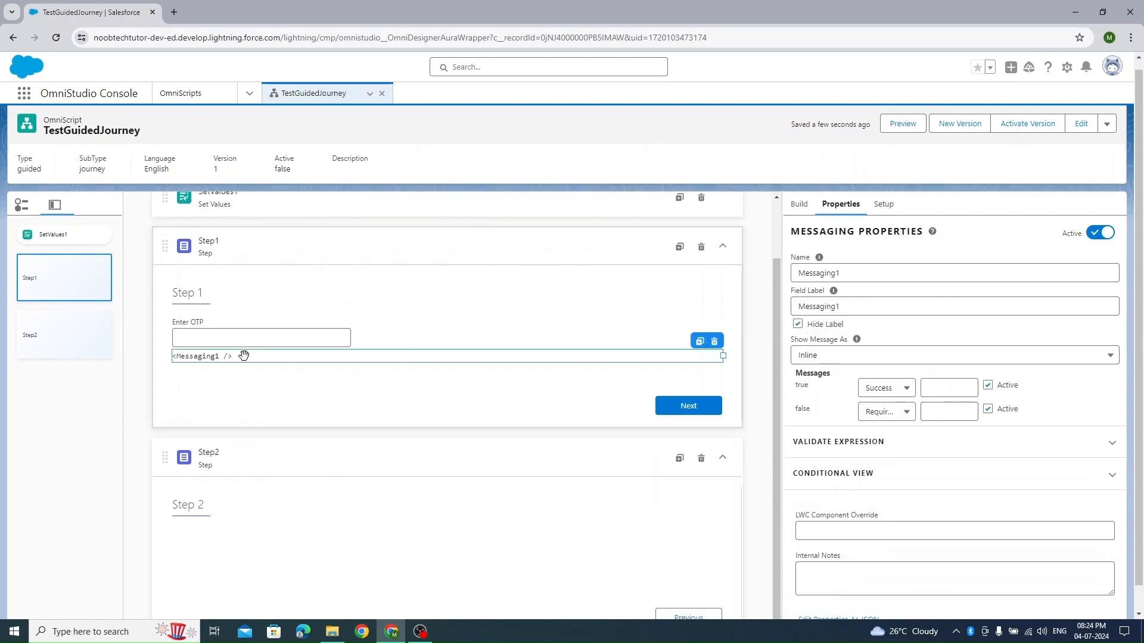
pyautogui.click(837, 442)
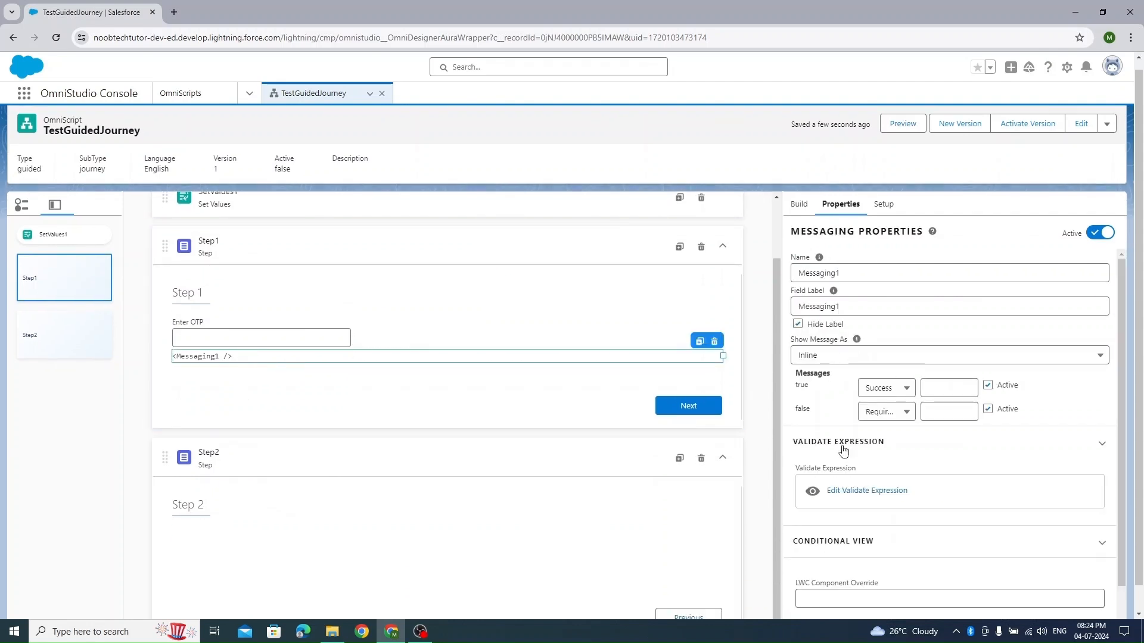
pyautogui.click(846, 491)
pyautogui.click(434, 363)
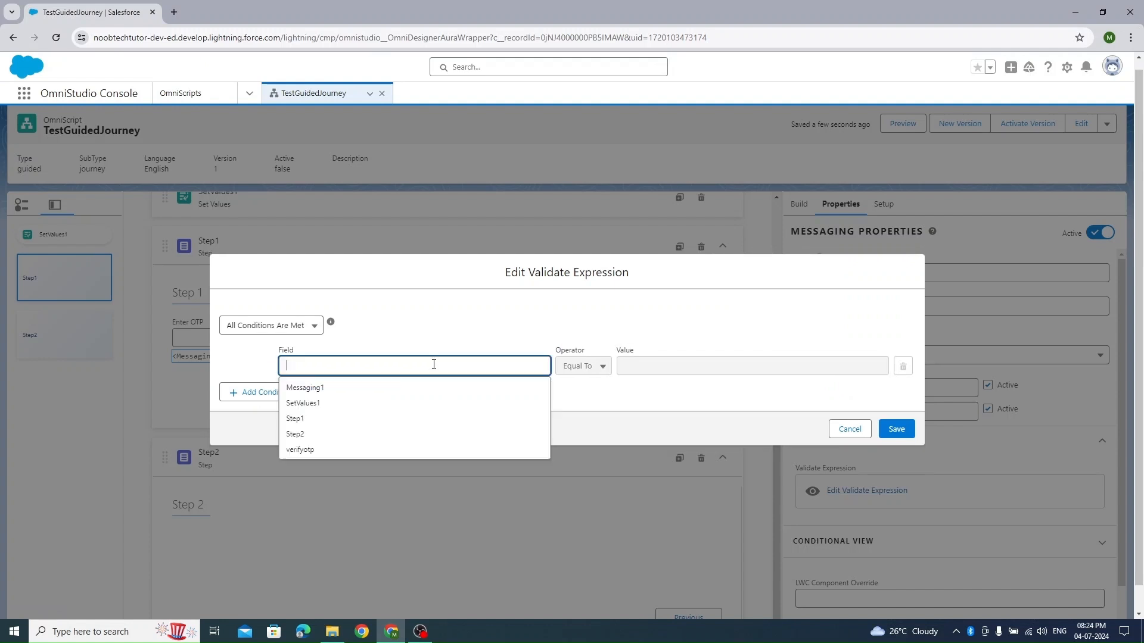
pyautogui.write('verifyotp')
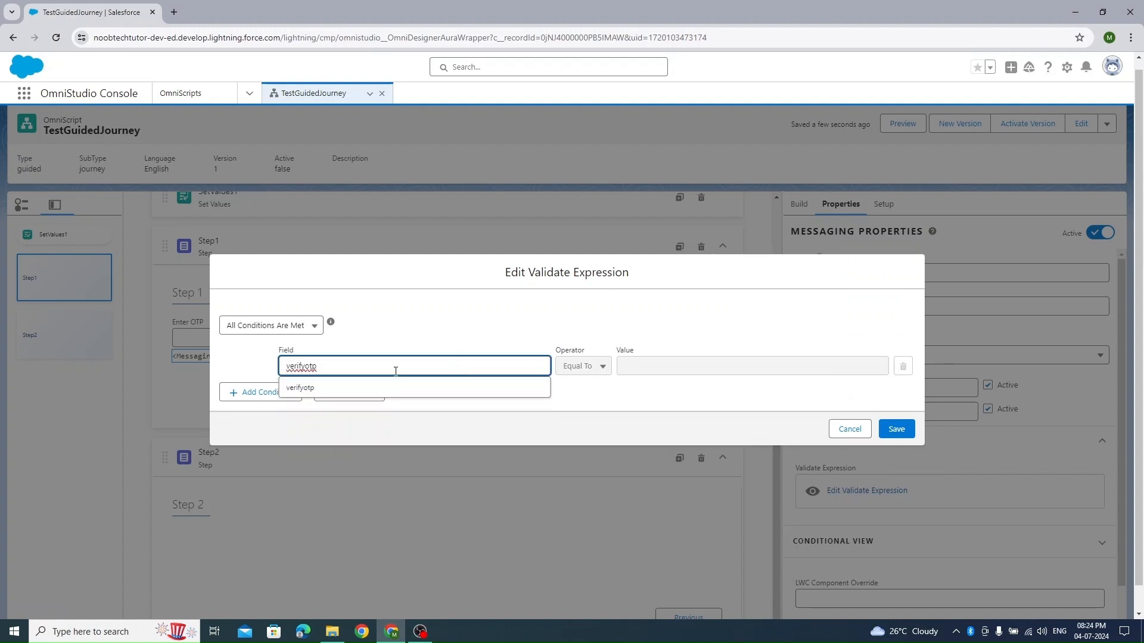
pyautogui.click(317, 393)
pyautogui.click(650, 362)
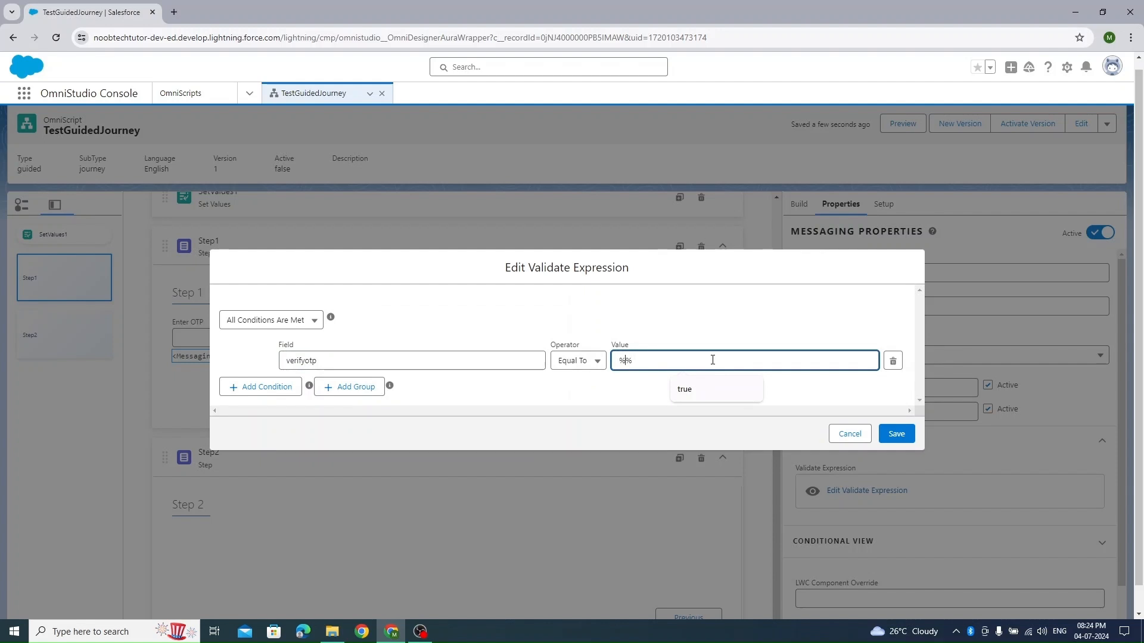
pyautogui.write('OTP')
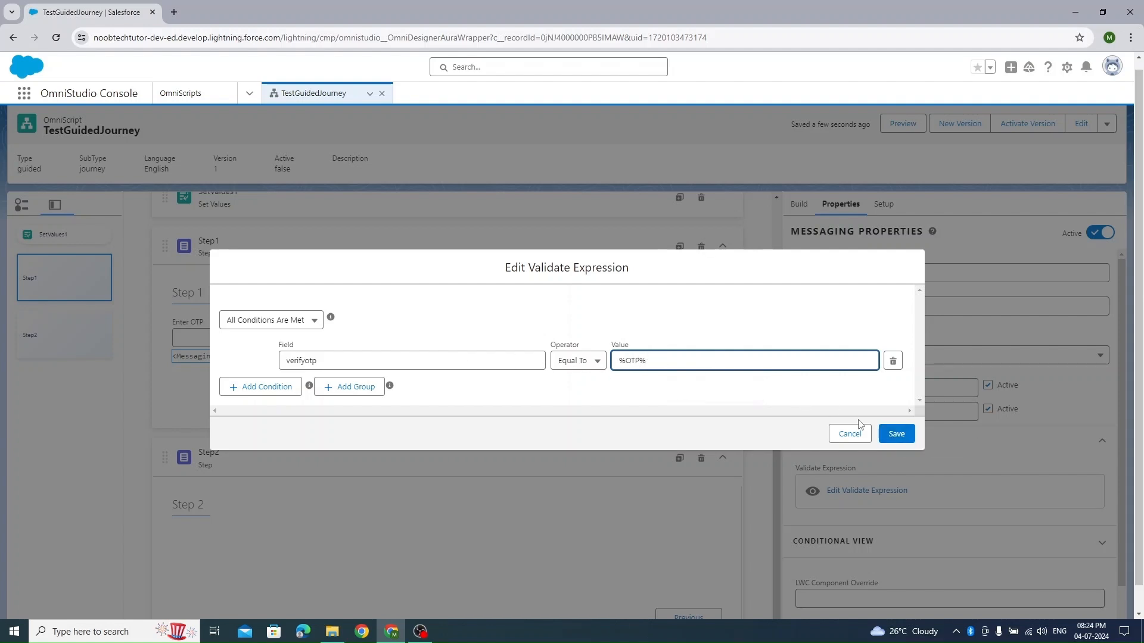
pyautogui.click(897, 434)
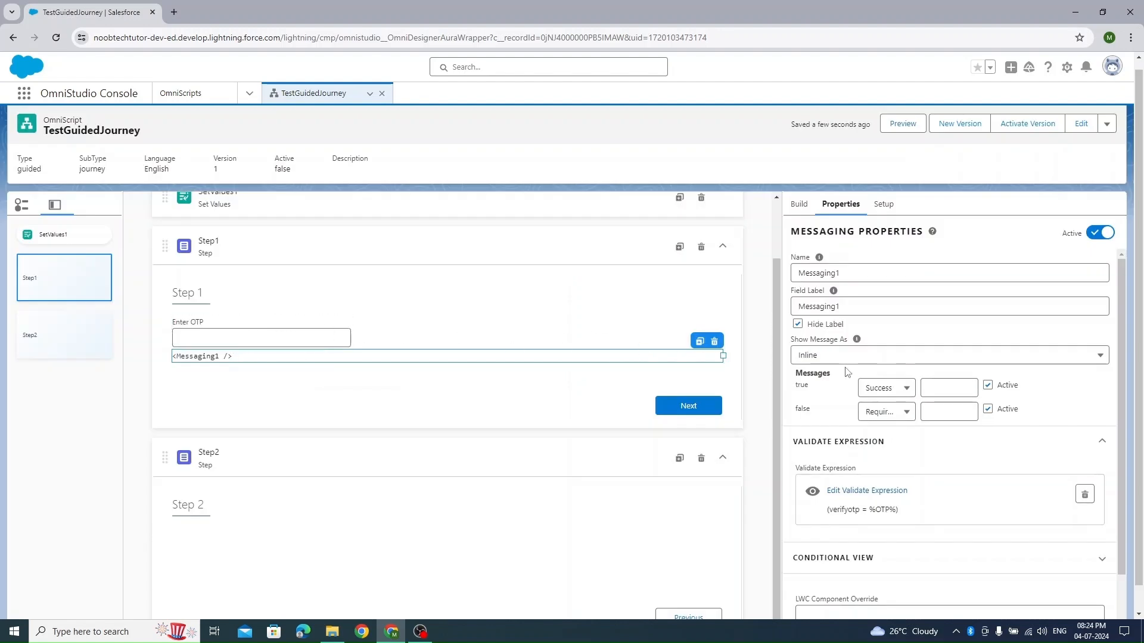
# - Set the Messaging element's true message to "The OTP is correct." and copy its text
pyautogui.click(964, 389)
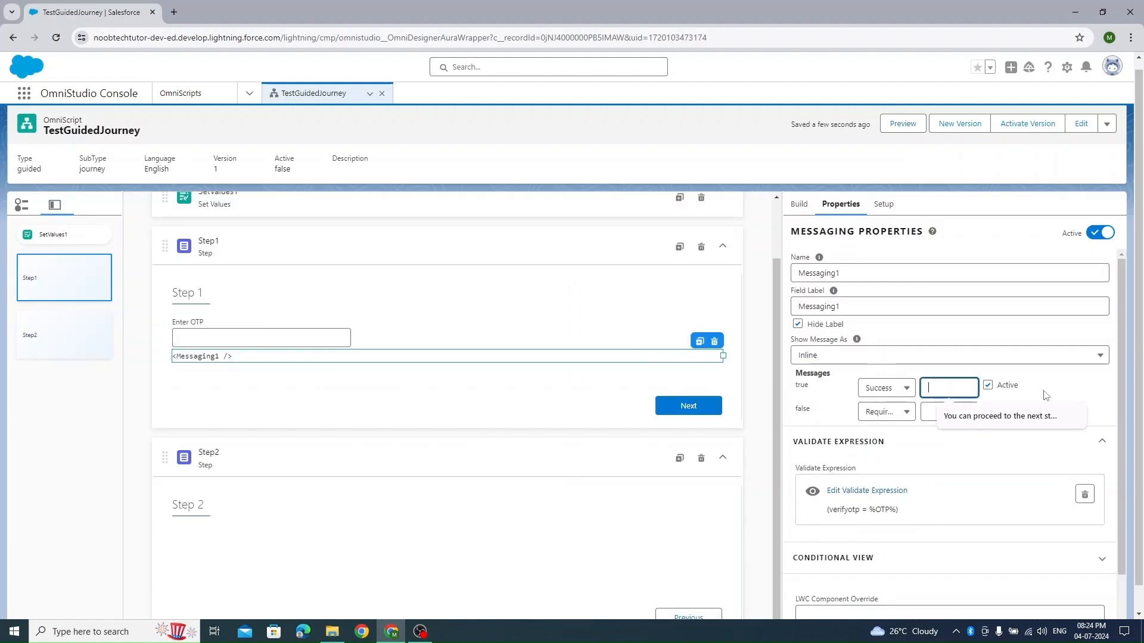
pyautogui.write('The OP')
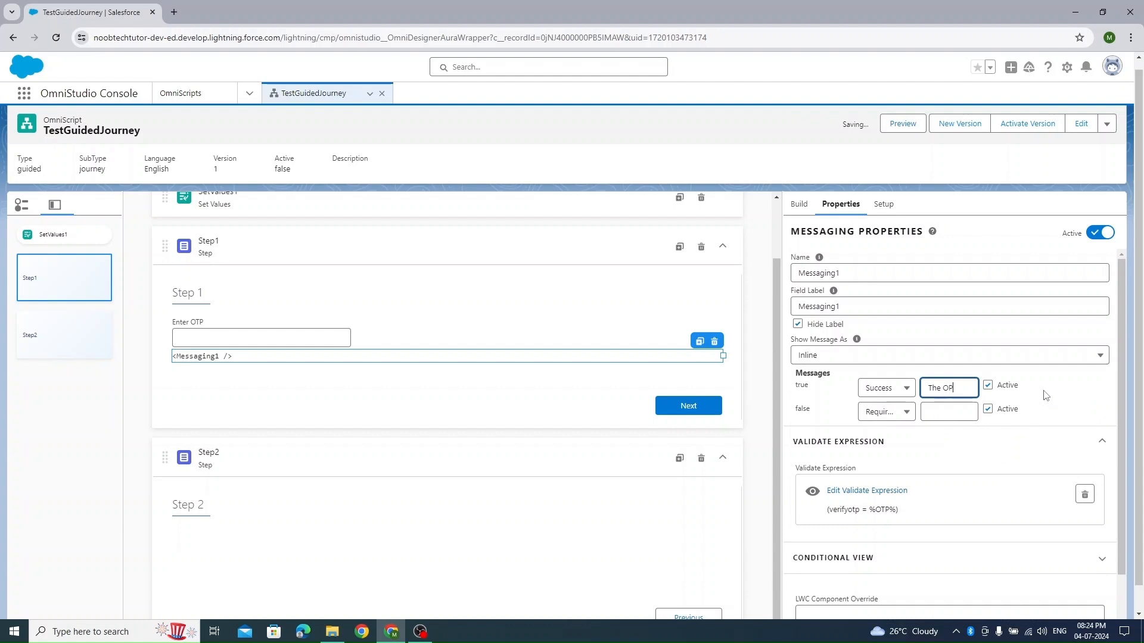
pyautogui.write('TP ')
pyautogui.write('is correct')
pyautogui.write('.')
pyautogui.hotkey('ctrl', 'a')
pyautogui.hotkey('ctrl', 'c')
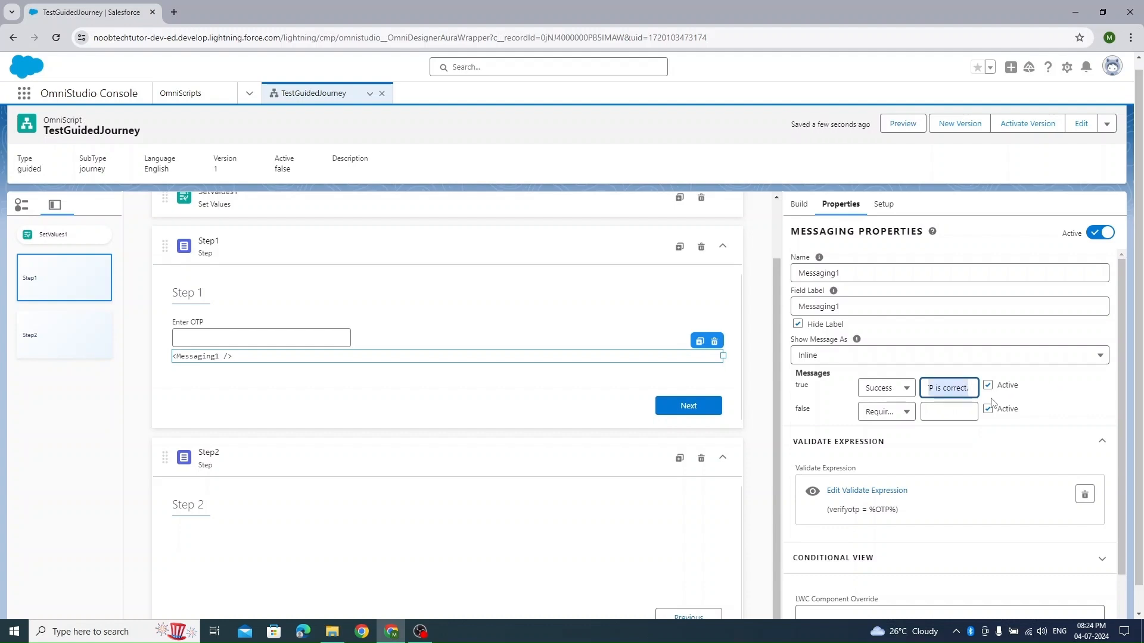
# - Fill the false message with the copied text, edited to read "The OTP is incorrect."
pyautogui.click(996, 411)
pyautogui.hotkey('ctrl', 'v')
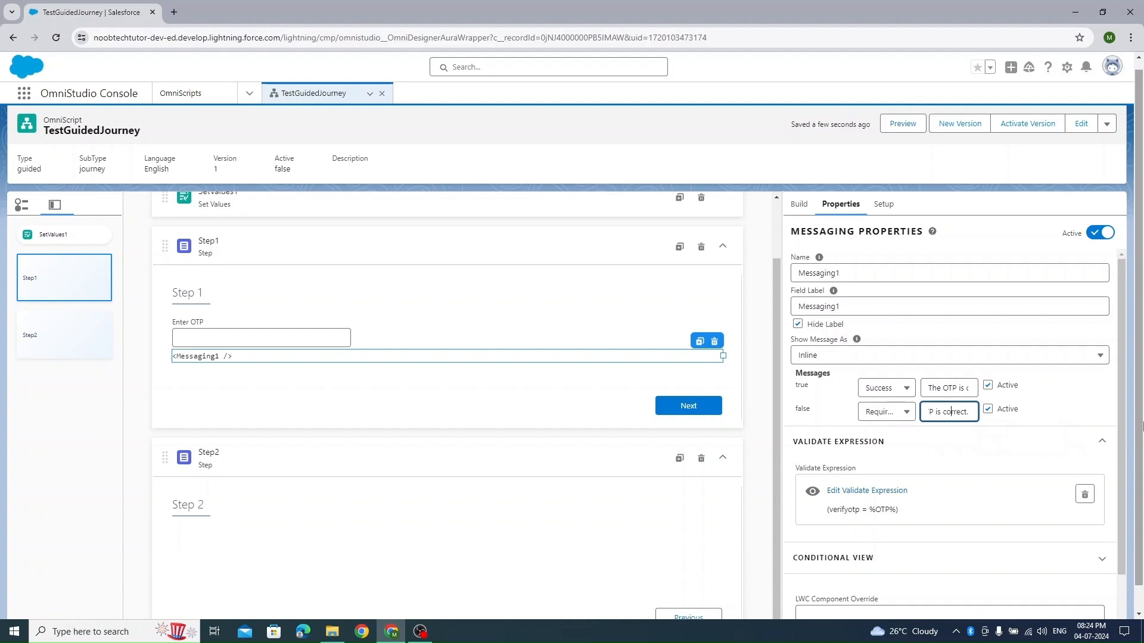
pyautogui.write('in')
pyautogui.press('Home')
pyautogui.click(1067, 411)
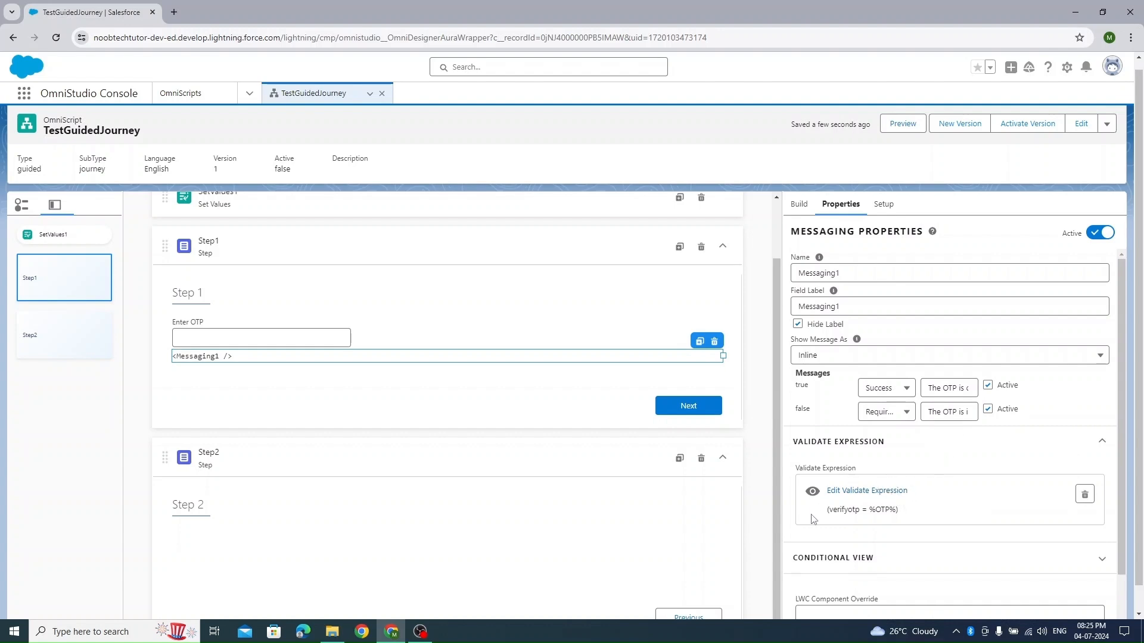
# - Preview the OmniScript and enter the correct OTP in Step 1's Enter OTP field
pyautogui.click(889, 136)
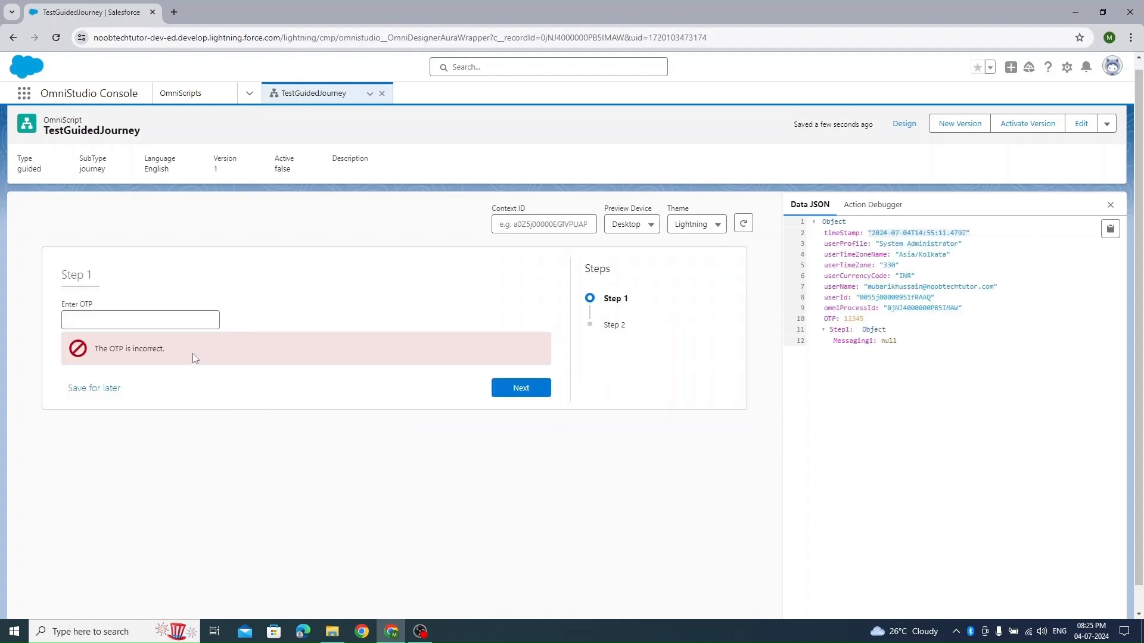
pyautogui.click(118, 322)
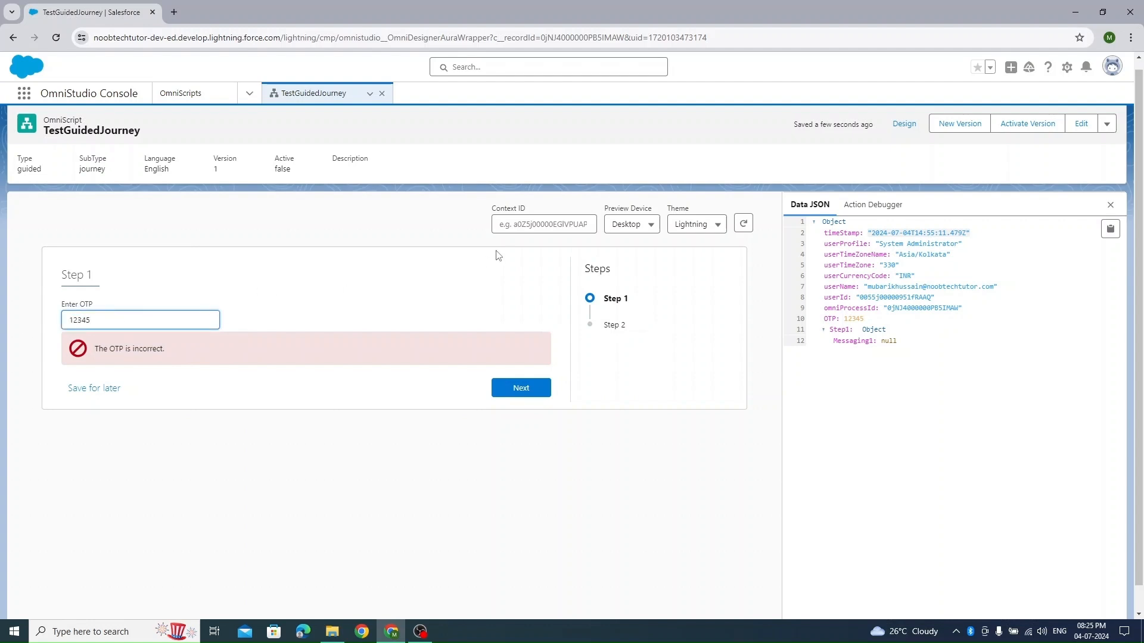
pyautogui.click(249, 341)
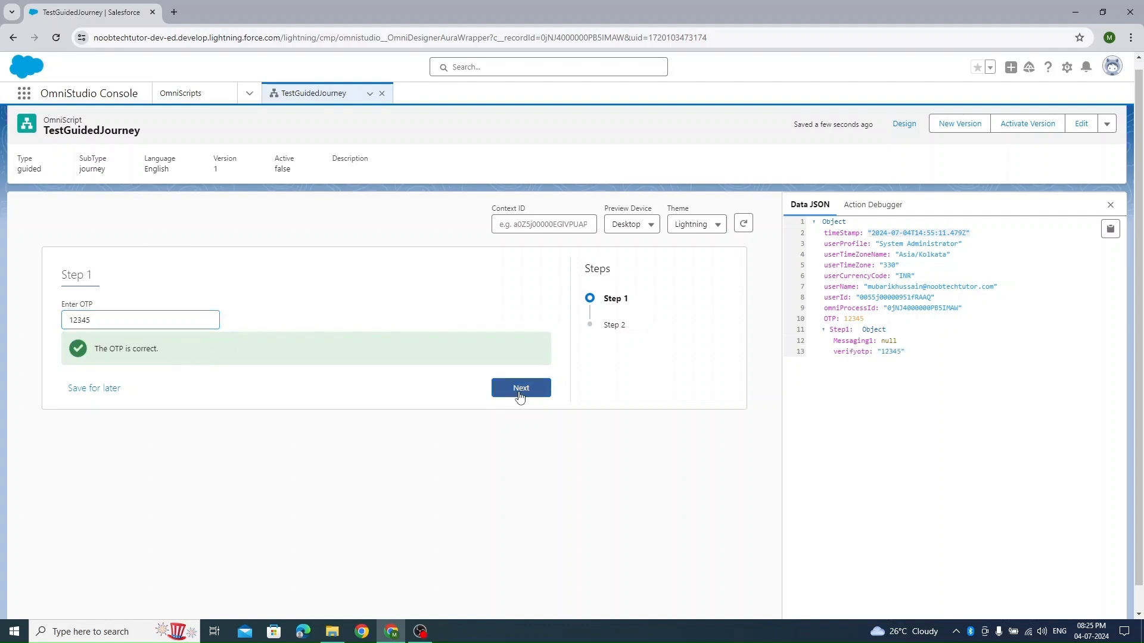
# - Replace the value in the Enter OTP field with an incorrect OTP and try to continue to Step 2
pyautogui.click(150, 319)
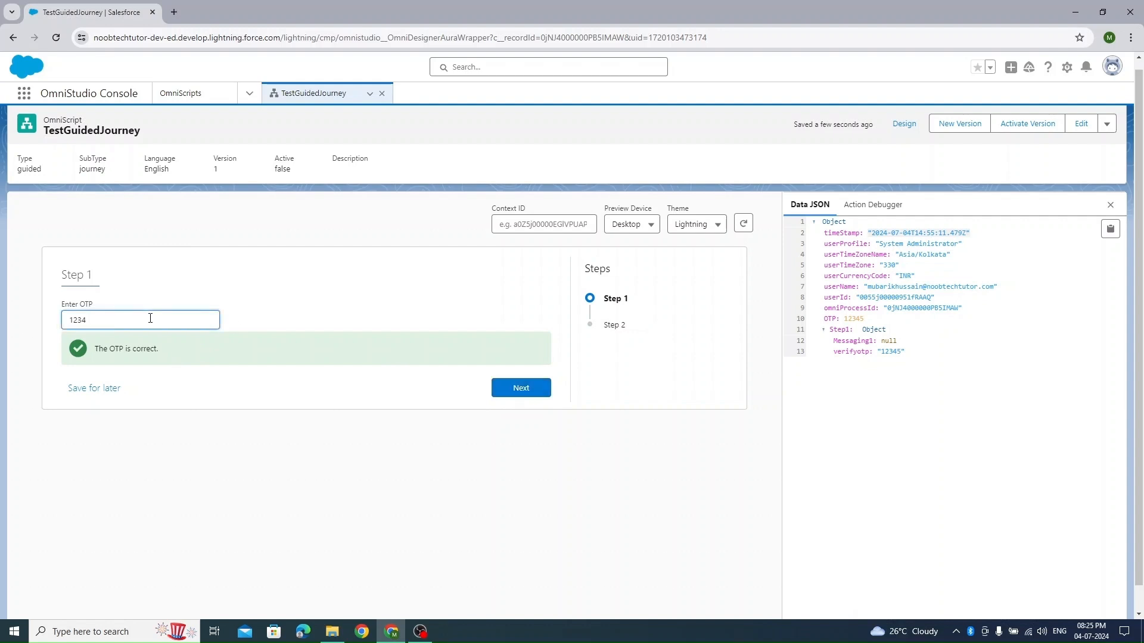
pyautogui.click(296, 306)
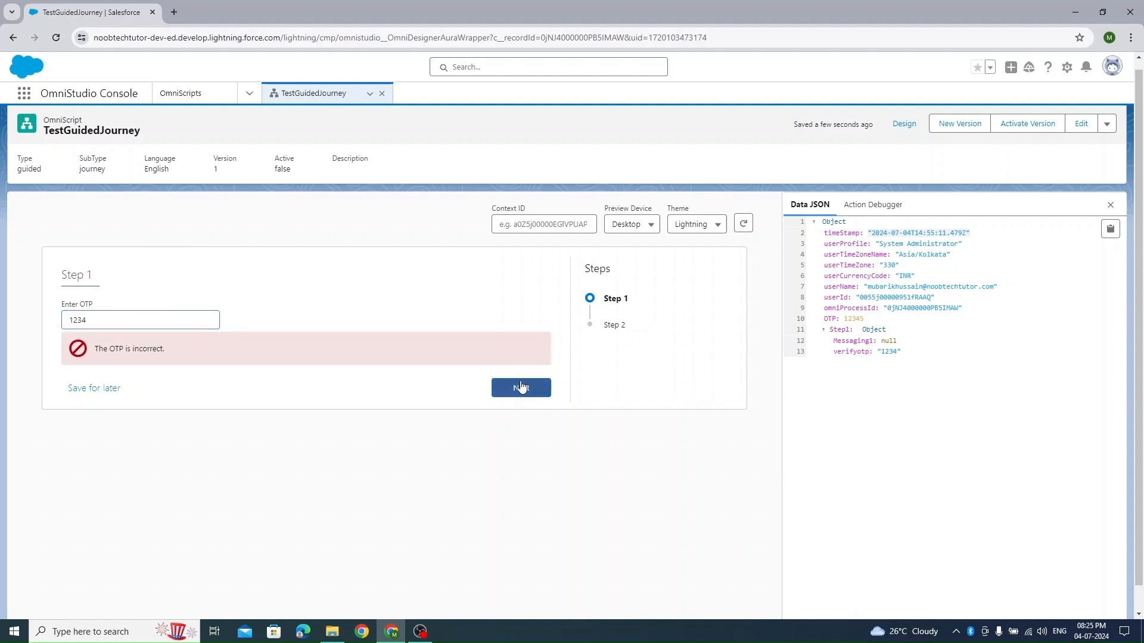
pyautogui.click(522, 388)
pyautogui.click(523, 378)
# - Return to the design, review the Messaging element's validate expression and set its false message type to Warning
pyautogui.click(917, 116)
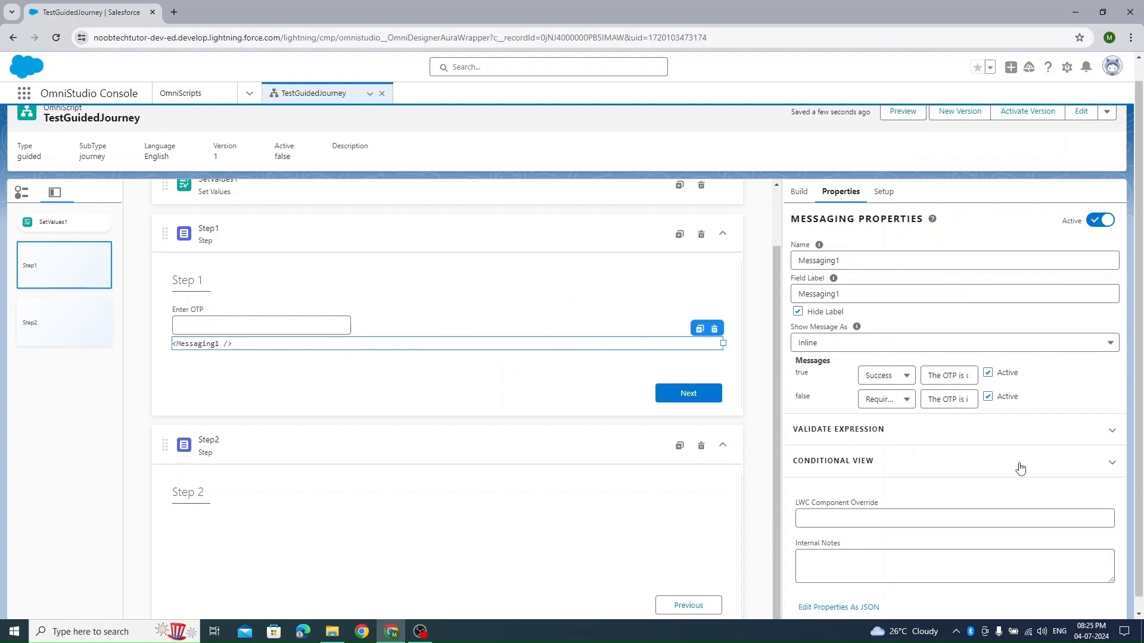
pyautogui.click(1037, 438)
pyautogui.scroll(-2, 998, 483)
pyautogui.scroll(3, 1003, 477)
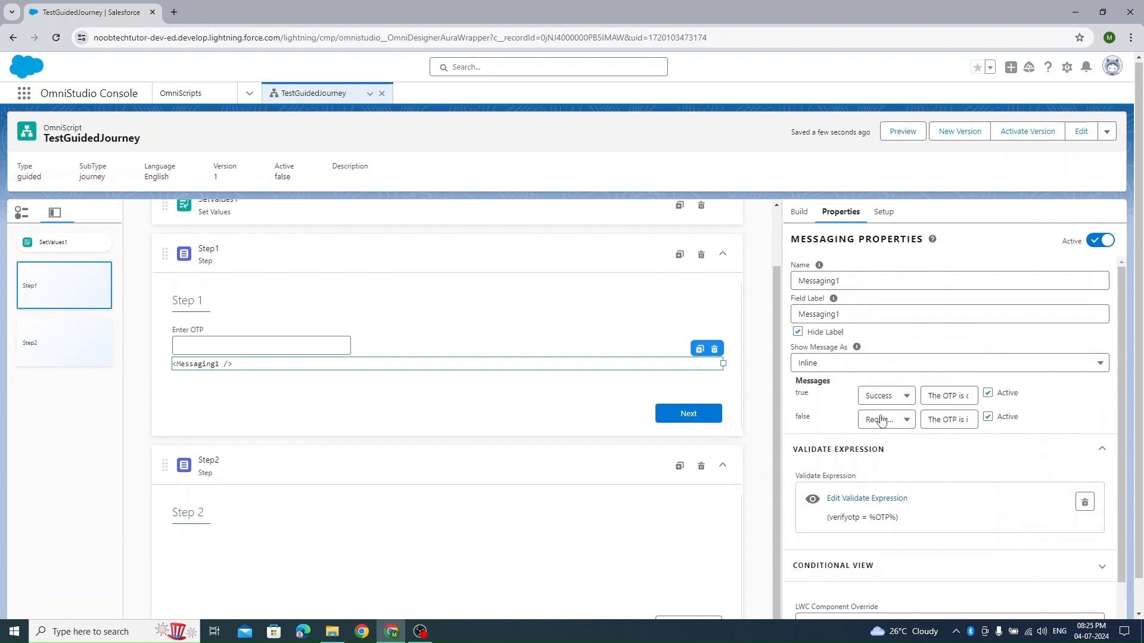
pyautogui.scroll(-1, 1019, 476)
pyautogui.scroll(-3, 1016, 476)
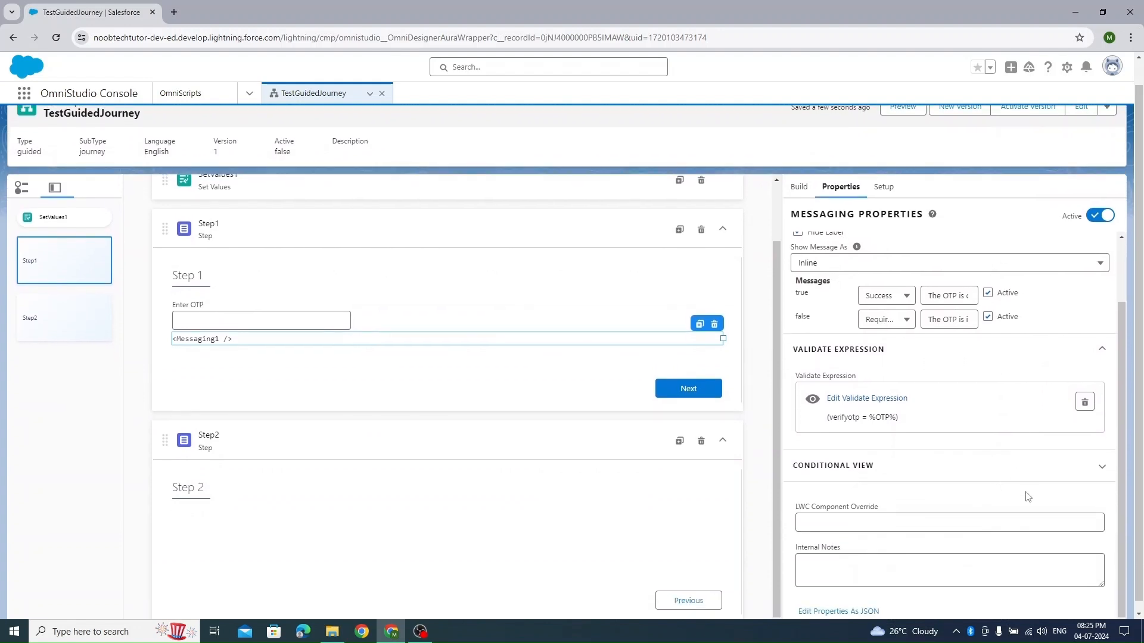
pyautogui.scroll(3, 975, 436)
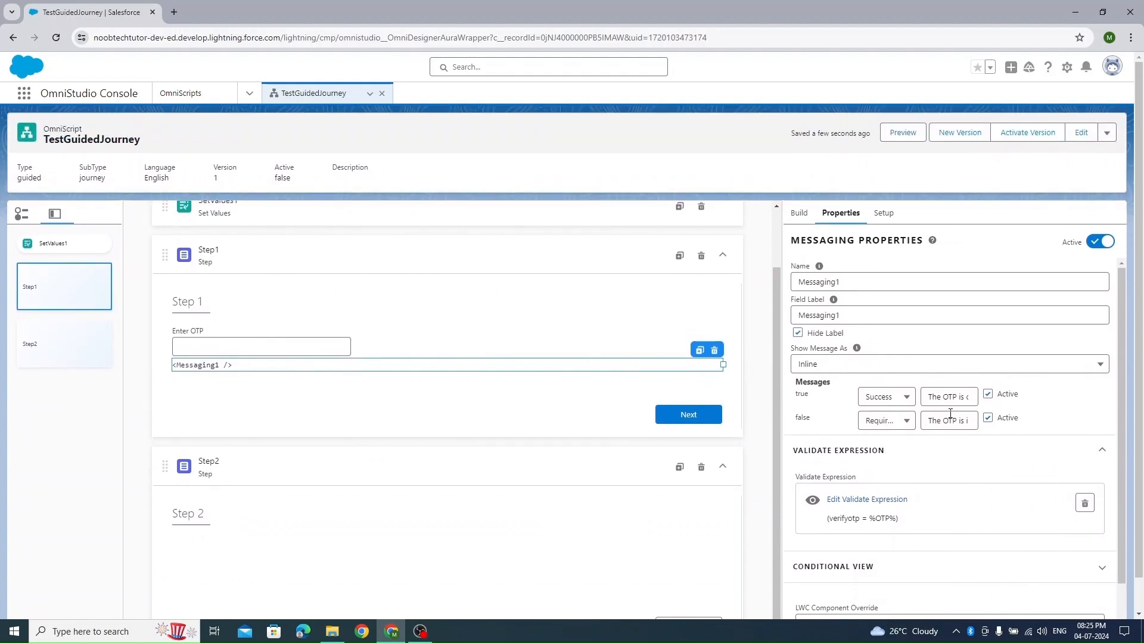
pyautogui.click(907, 422)
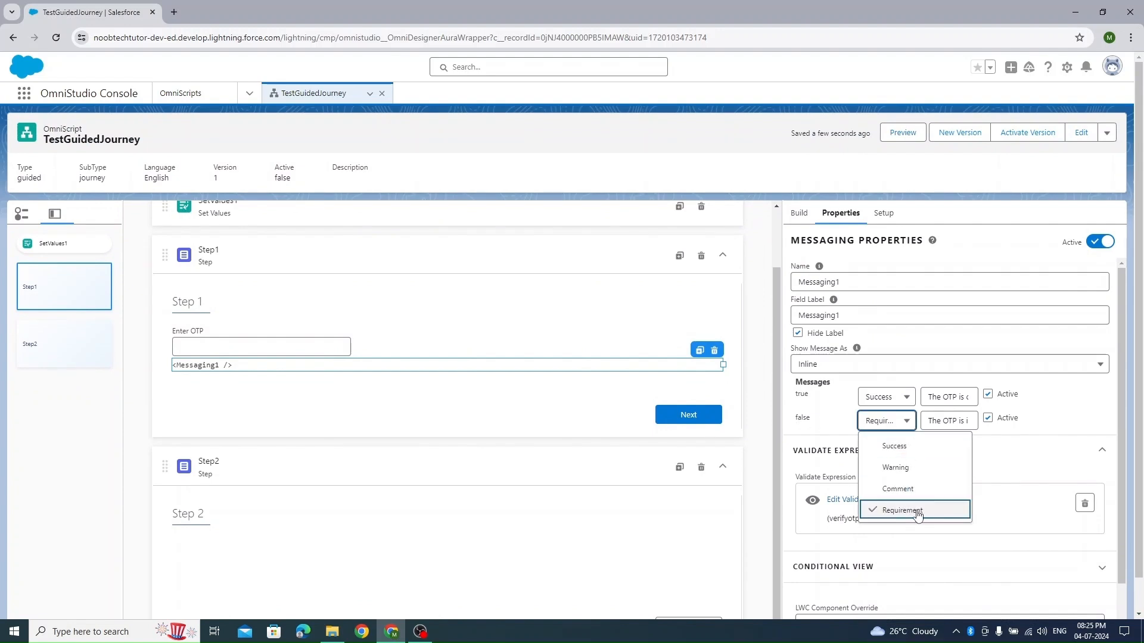
pyautogui.click(926, 470)
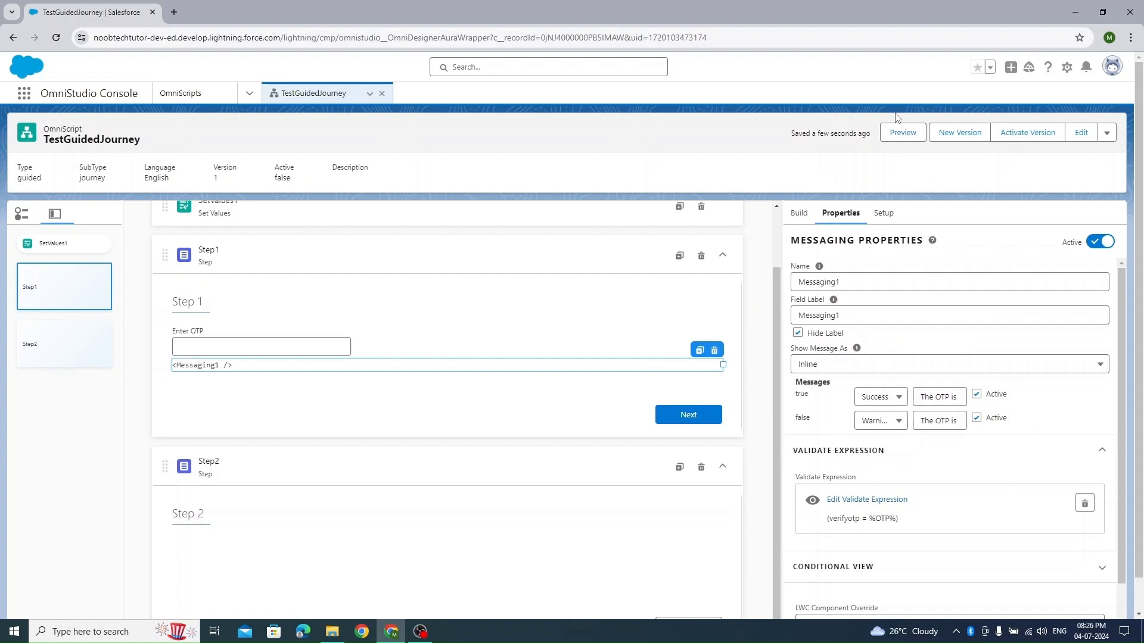
# - Preview the warning message with the OTP left empty, continue to Step 2 and go back to Step 1
pyautogui.click(903, 132)
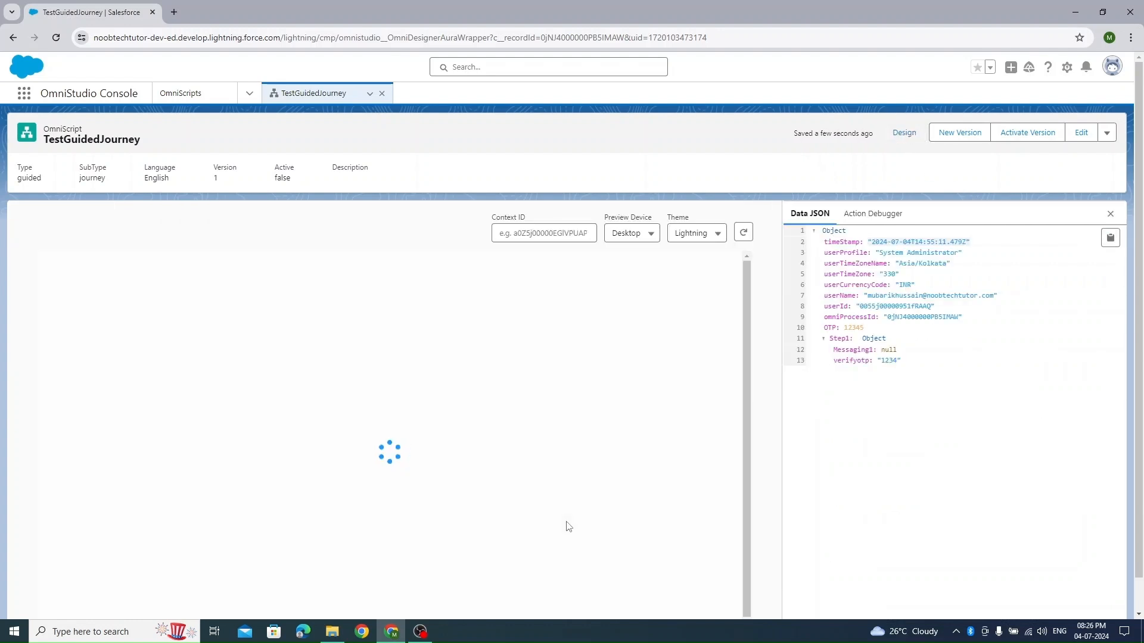
pyautogui.moveTo(166, 358); pyautogui.dragTo(88, 360)
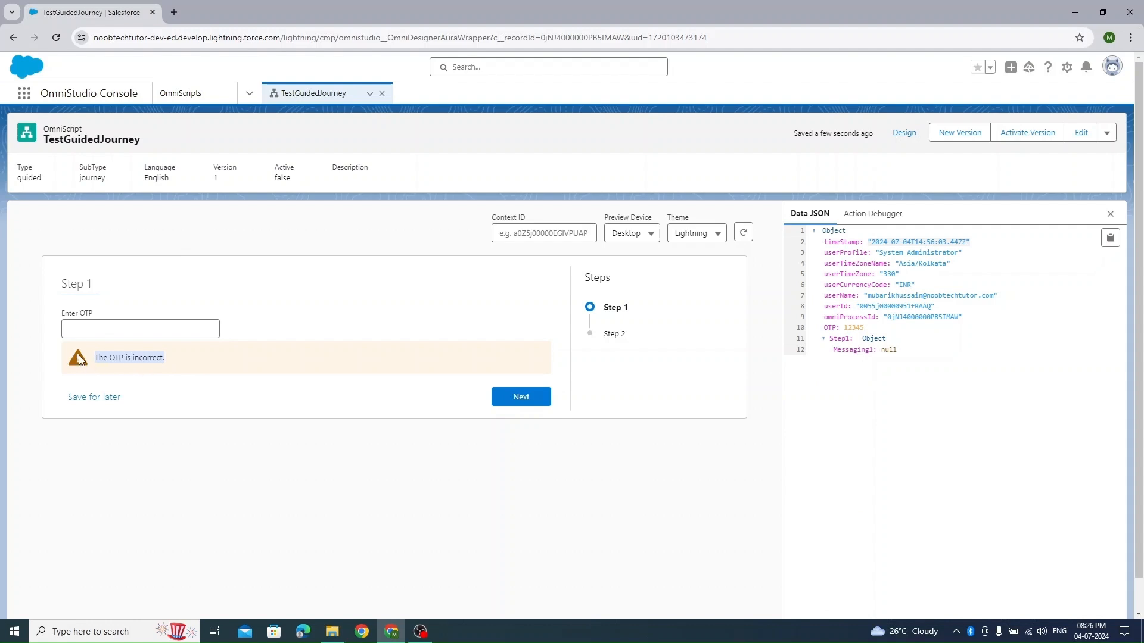
pyautogui.click(520, 396)
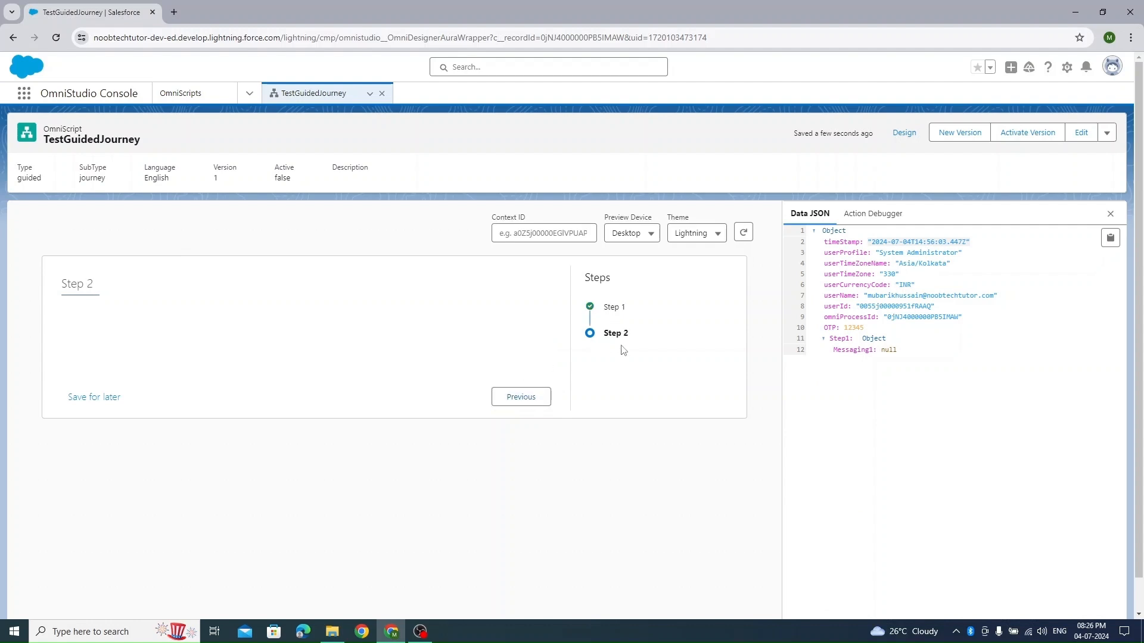
pyautogui.click(538, 390)
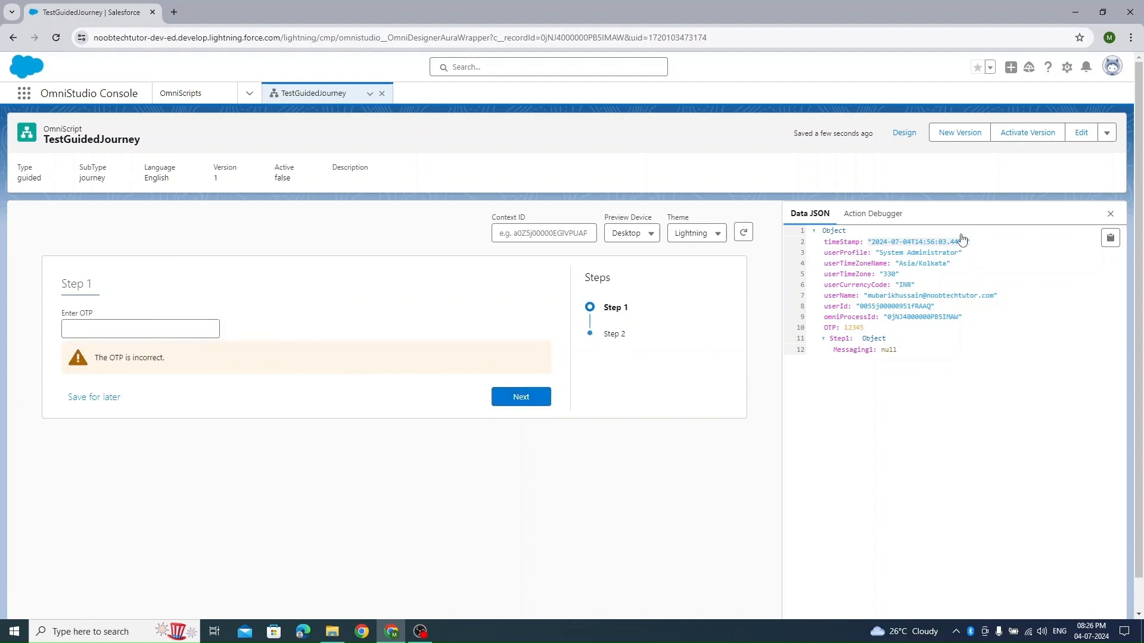
# - Return to the design and set the Messaging element's false message type to Requirement
pyautogui.click(904, 132)
pyautogui.click(896, 421)
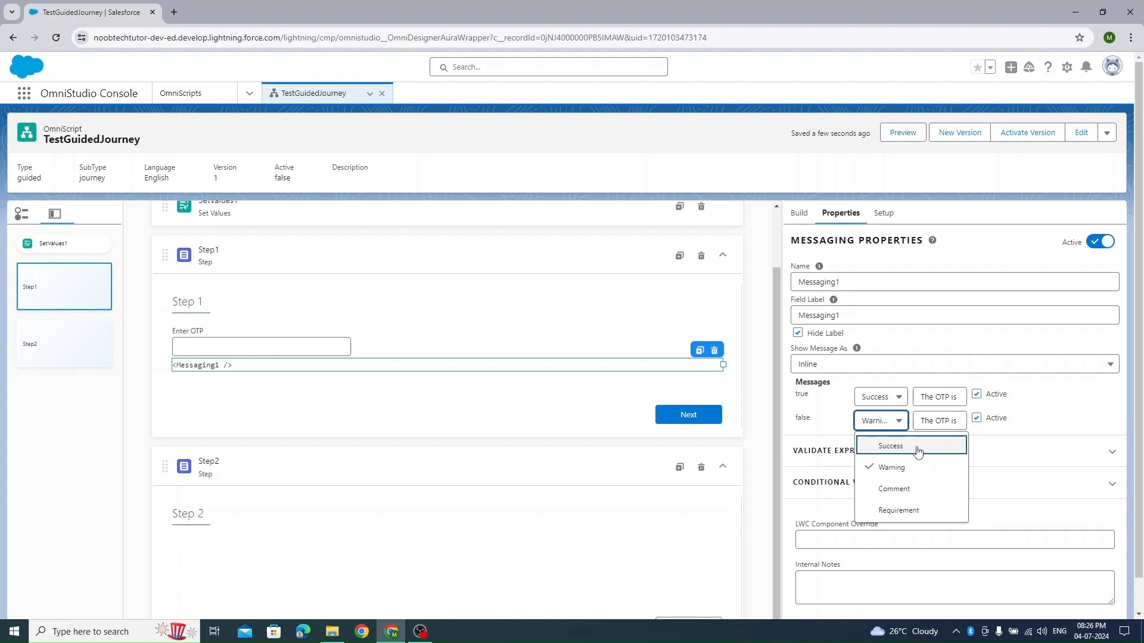
pyautogui.click(877, 398)
pyautogui.click(766, 411)
pyautogui.click(897, 422)
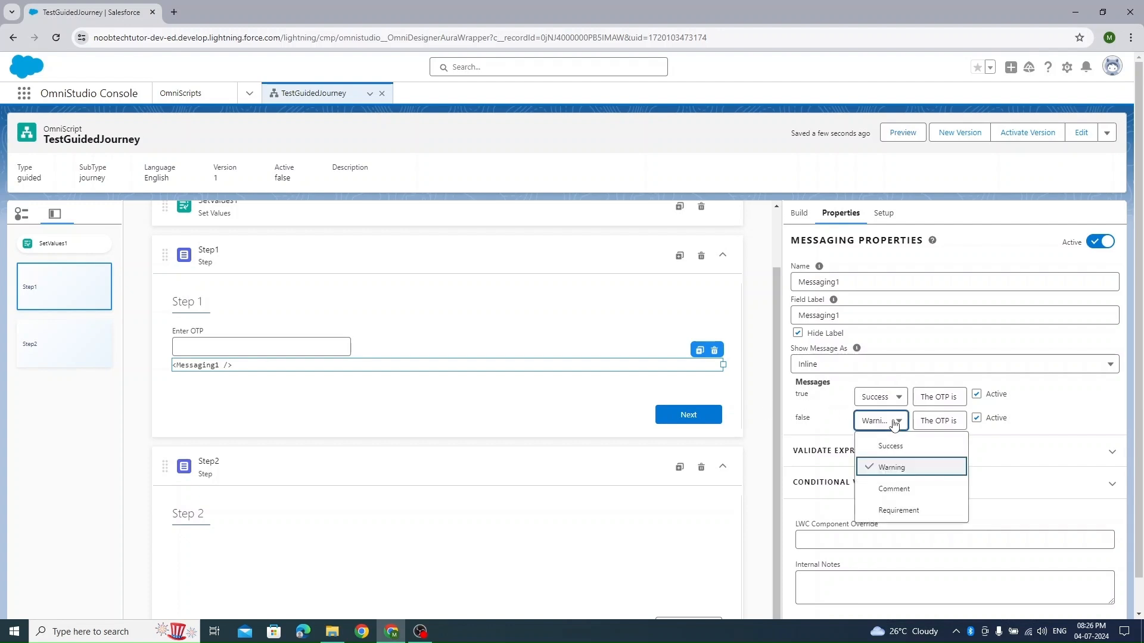
pyautogui.click(899, 511)
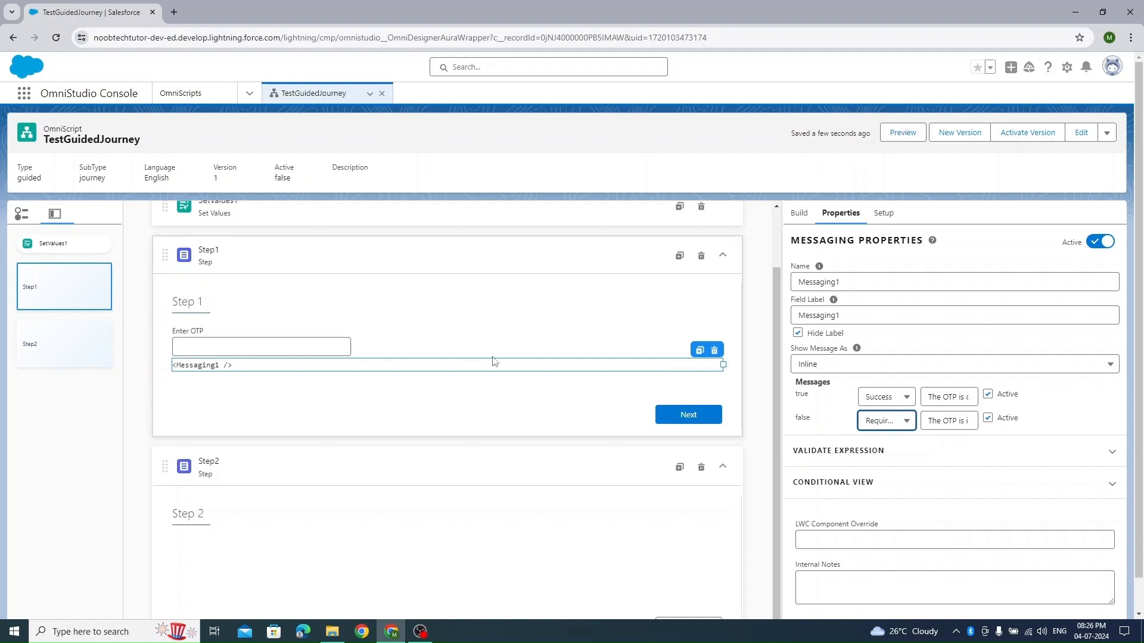
# - Preview the requirement message in Step 1 with the OTP left empty, and return to the design
pyautogui.click(902, 133)
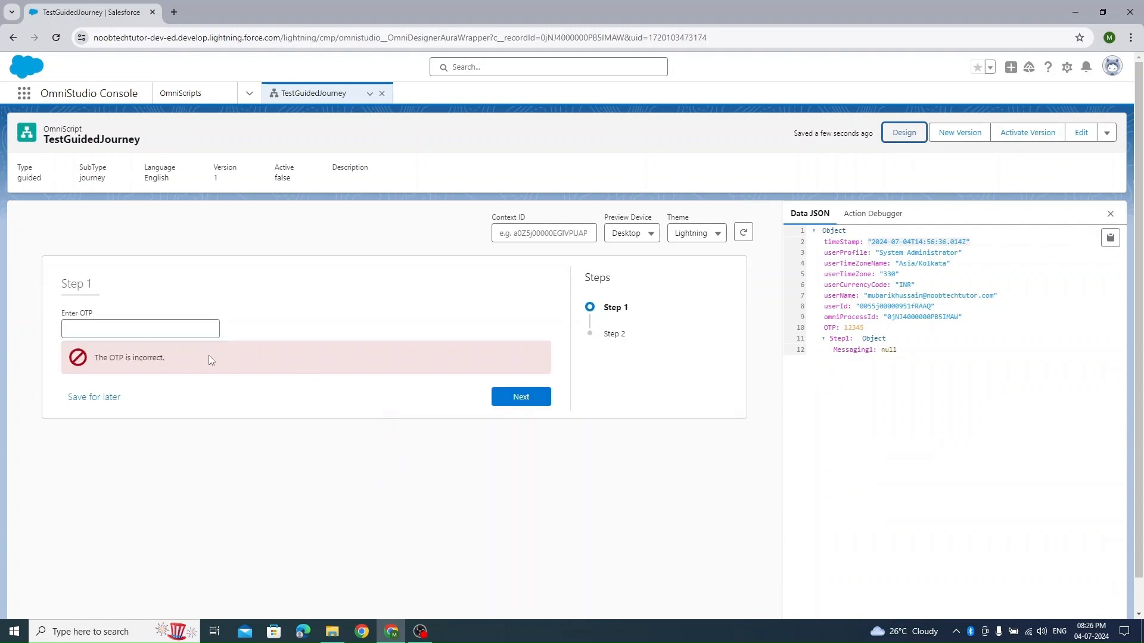
pyautogui.moveTo(199, 359); pyautogui.dragTo(114, 335)
pyautogui.click(903, 136)
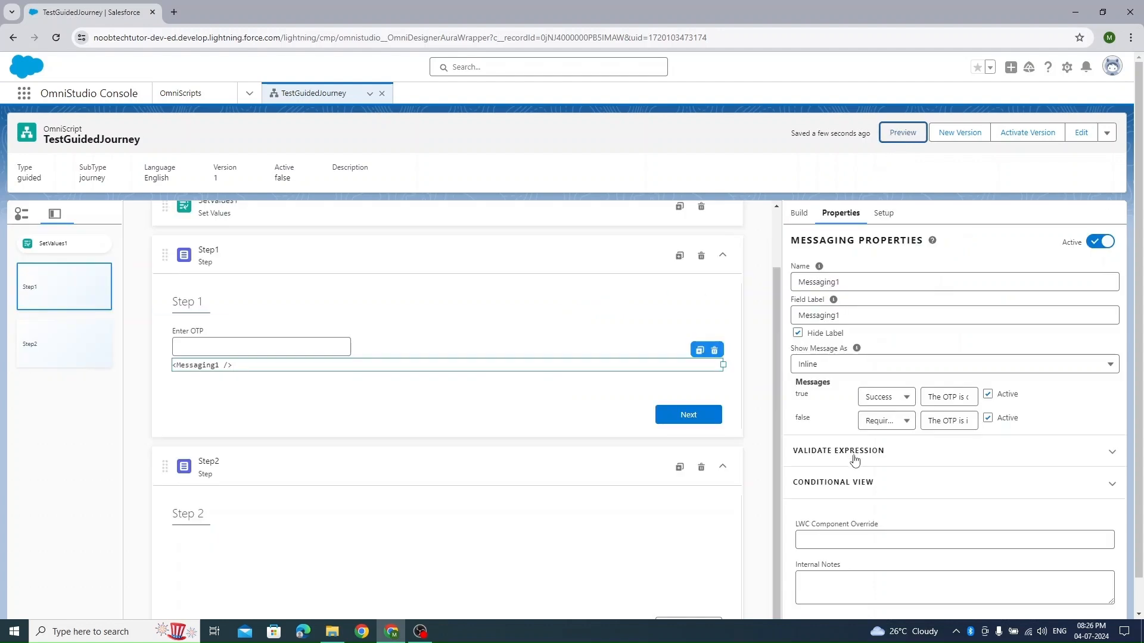
# - Open the Messaging element's conditional view settings and examine the available options
pyautogui.click(958, 482)
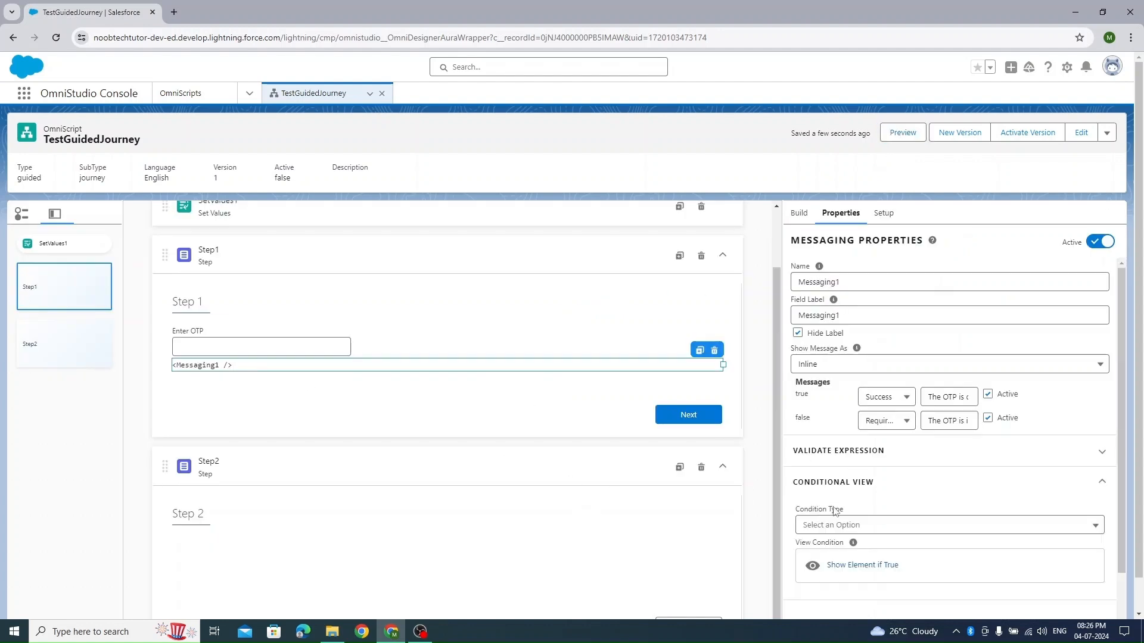
pyautogui.scroll(-1, 975, 463)
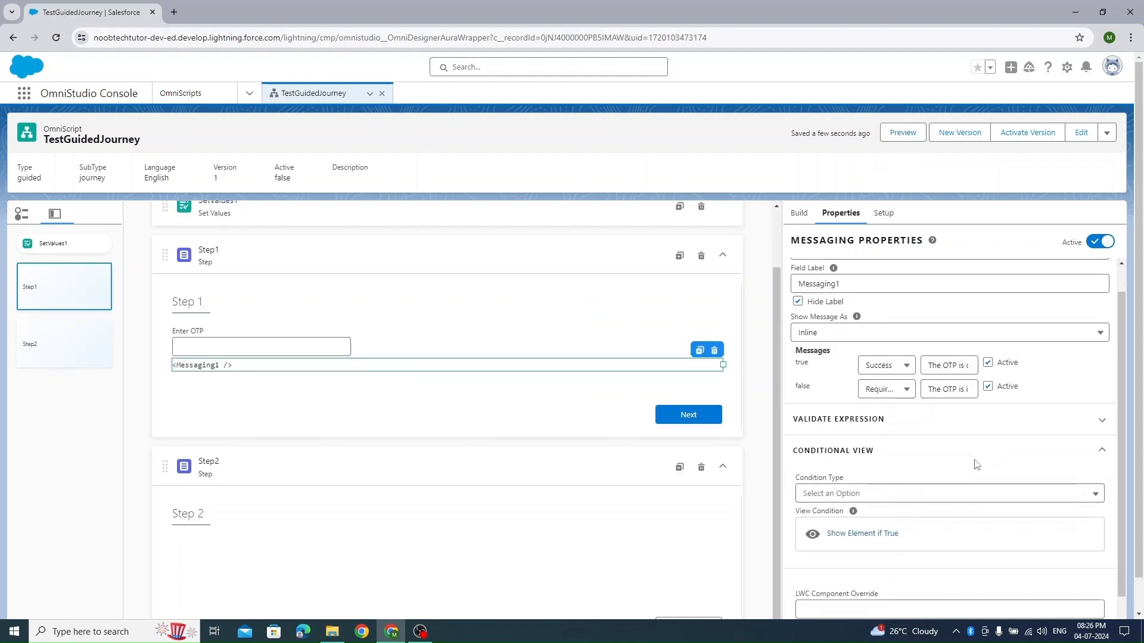
# - Set the Messaging element's conditional view to Show Element if True, with the rule verifyotp Does Not Equal and a blank value
pyautogui.click(855, 475)
pyautogui.click(858, 486)
pyautogui.click(865, 507)
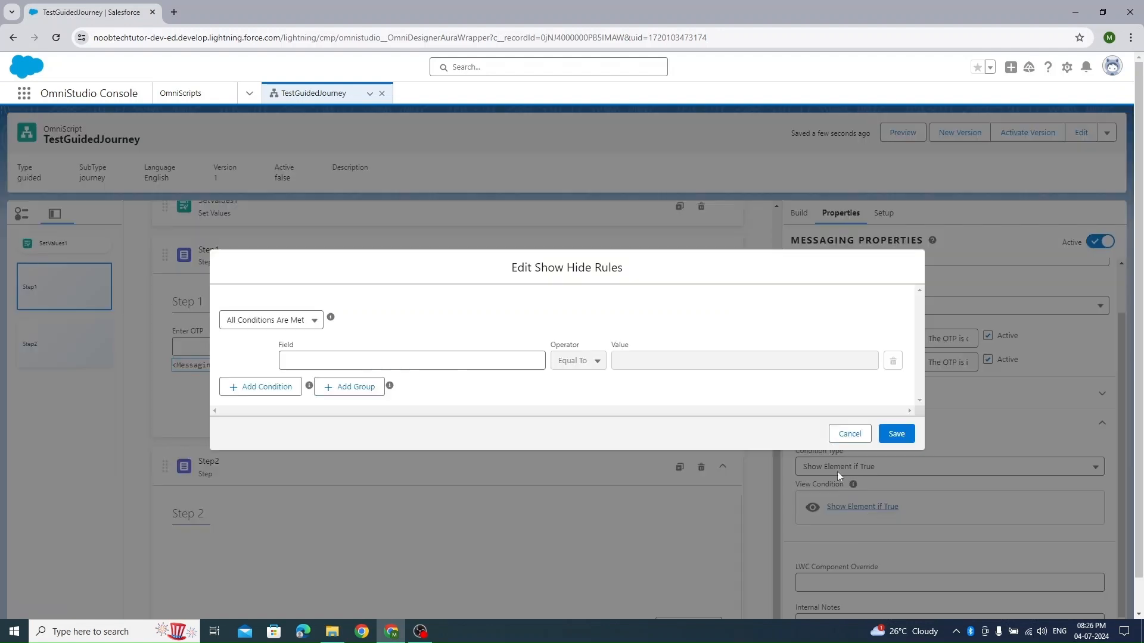
pyautogui.click(327, 362)
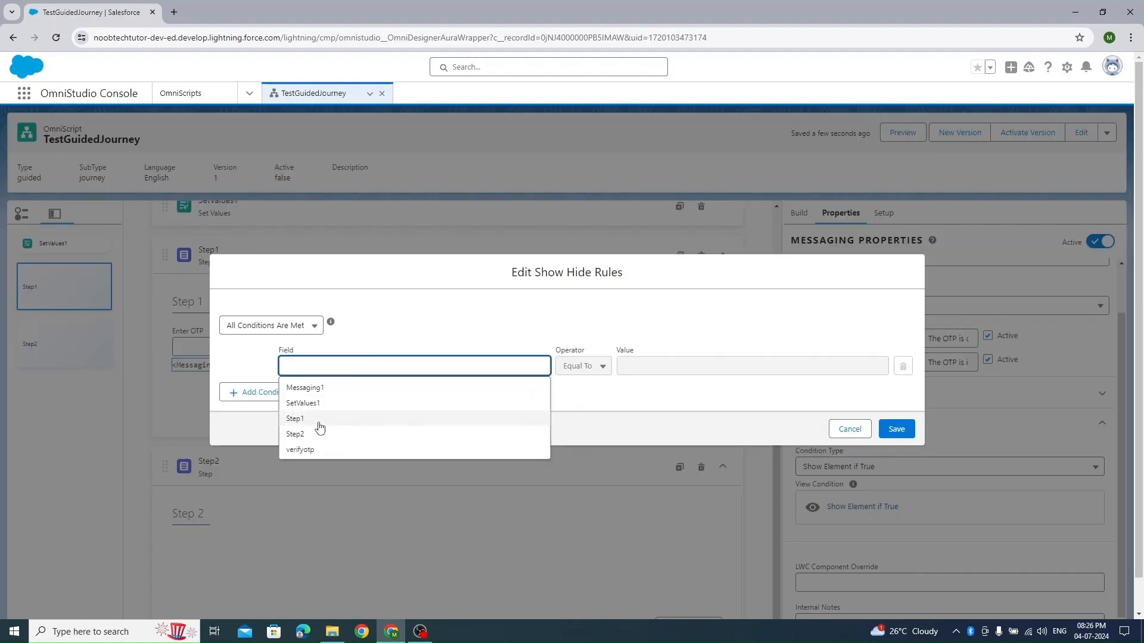
pyautogui.click(301, 450)
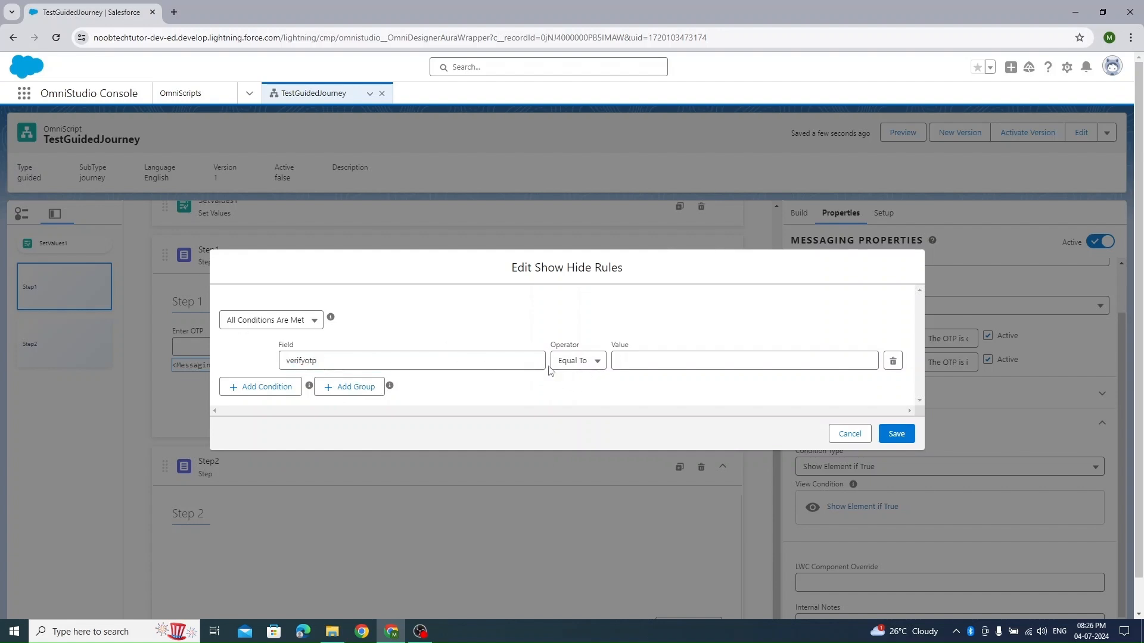
pyautogui.click(598, 361)
pyautogui.click(584, 406)
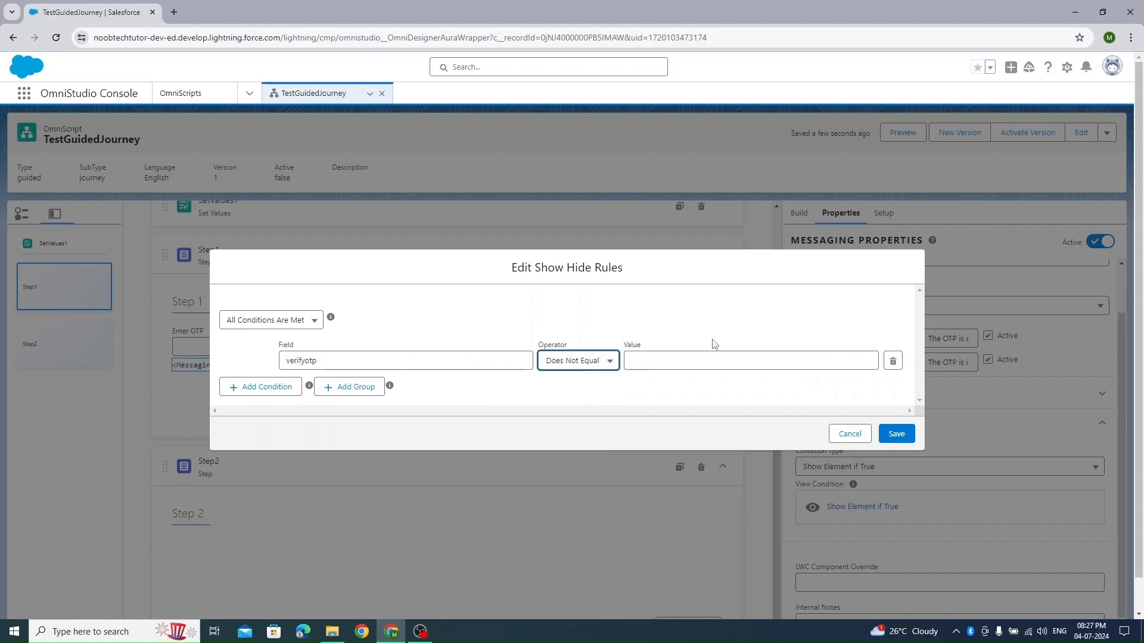
pyautogui.click(909, 440)
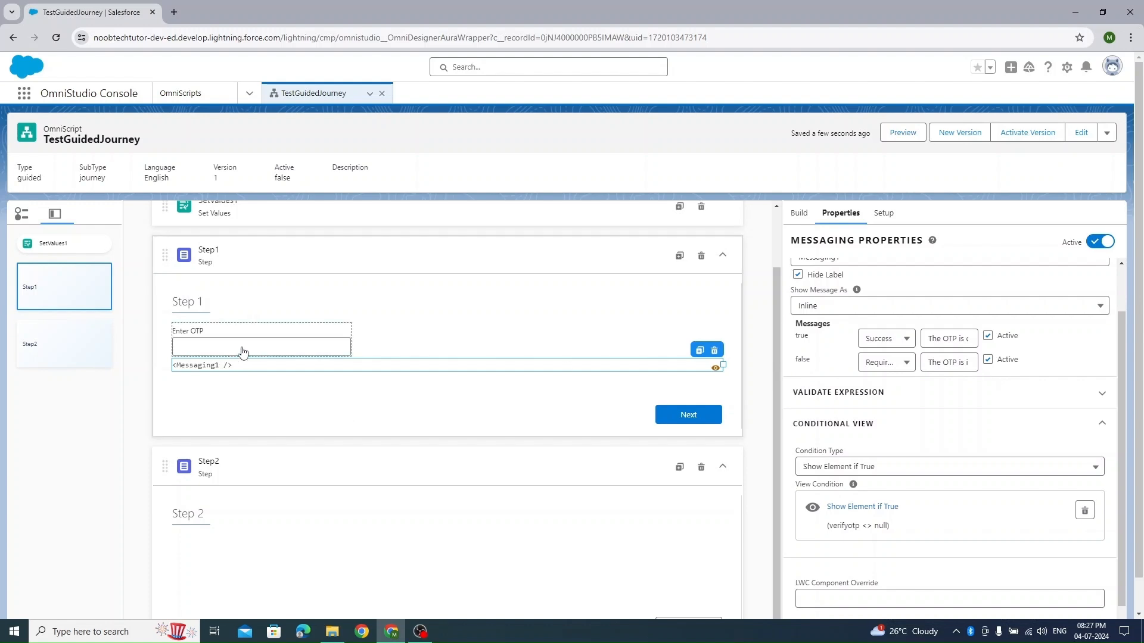
# - Preview the script and enter an incorrect OTP in Step 1
pyautogui.click(900, 132)
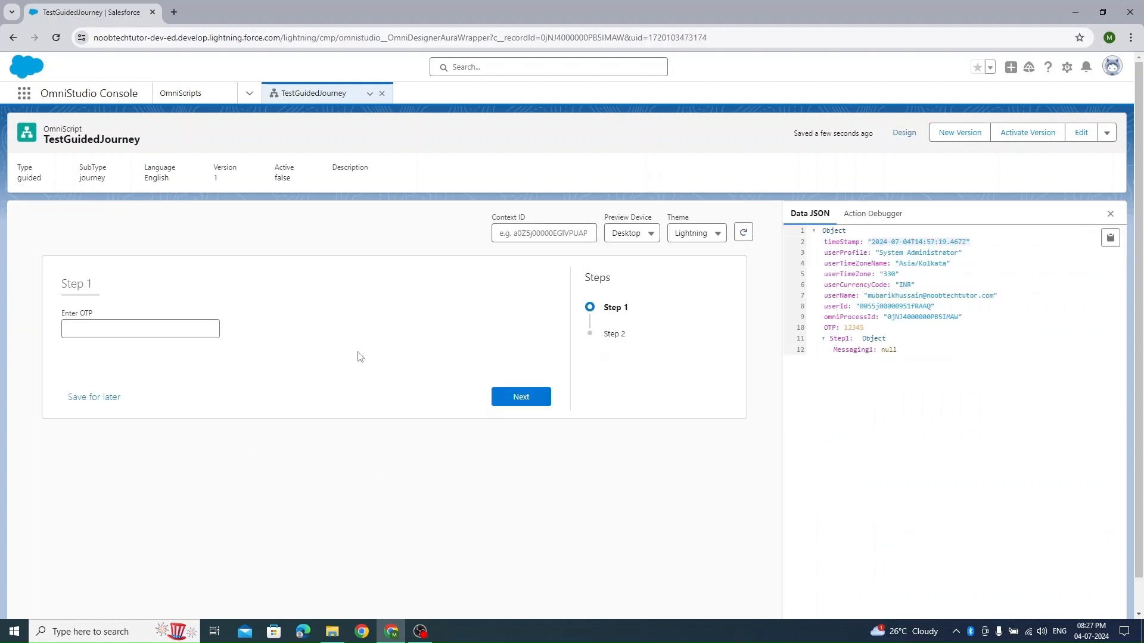
pyautogui.click(133, 330)
pyautogui.click(268, 282)
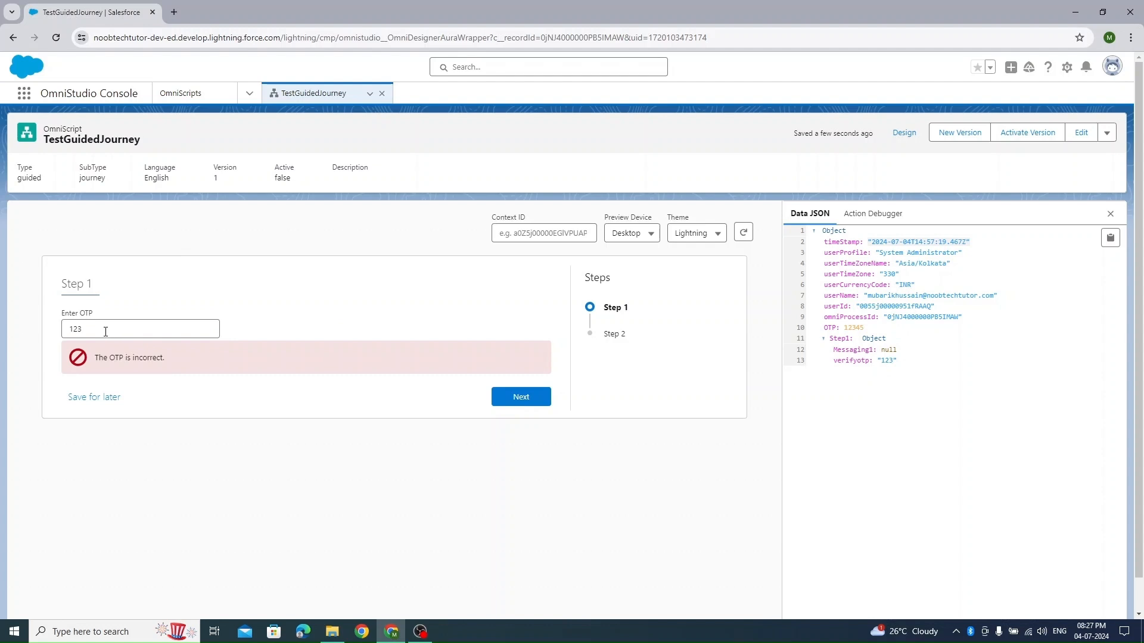
# - Replace the OTP in the preview with the correct code, clear the field, and return to the design
pyautogui.moveTo(105, 332); pyautogui.dragTo(26, 335)
pyautogui.write('12345')
pyautogui.click(278, 297)
pyautogui.doubleClick(88, 328)
pyautogui.press('BackSpace')
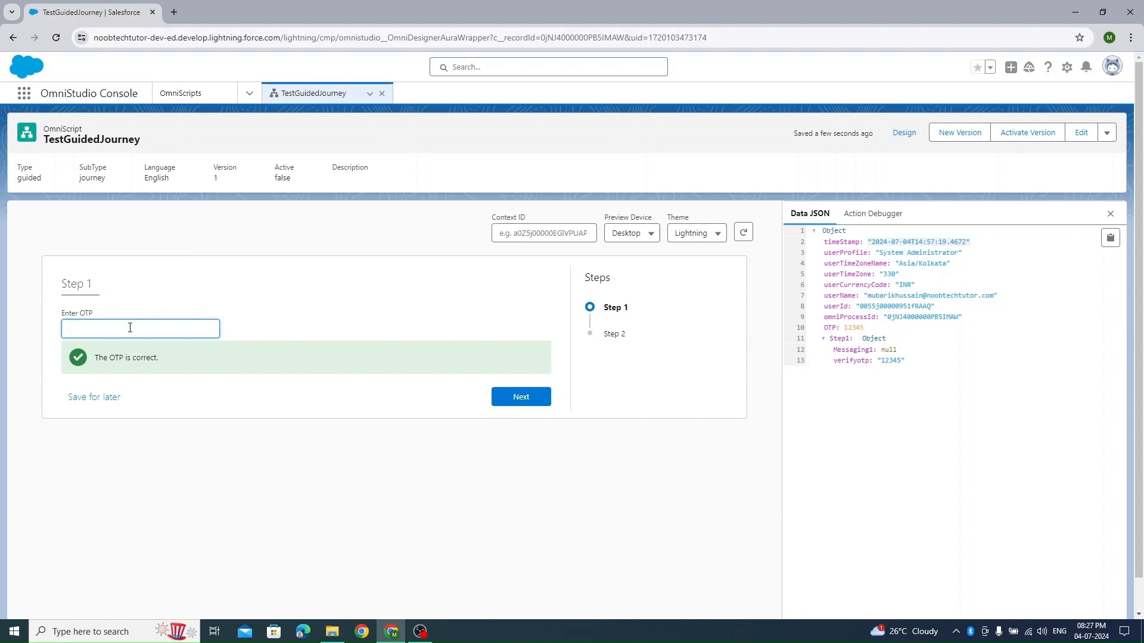
pyautogui.click(321, 267)
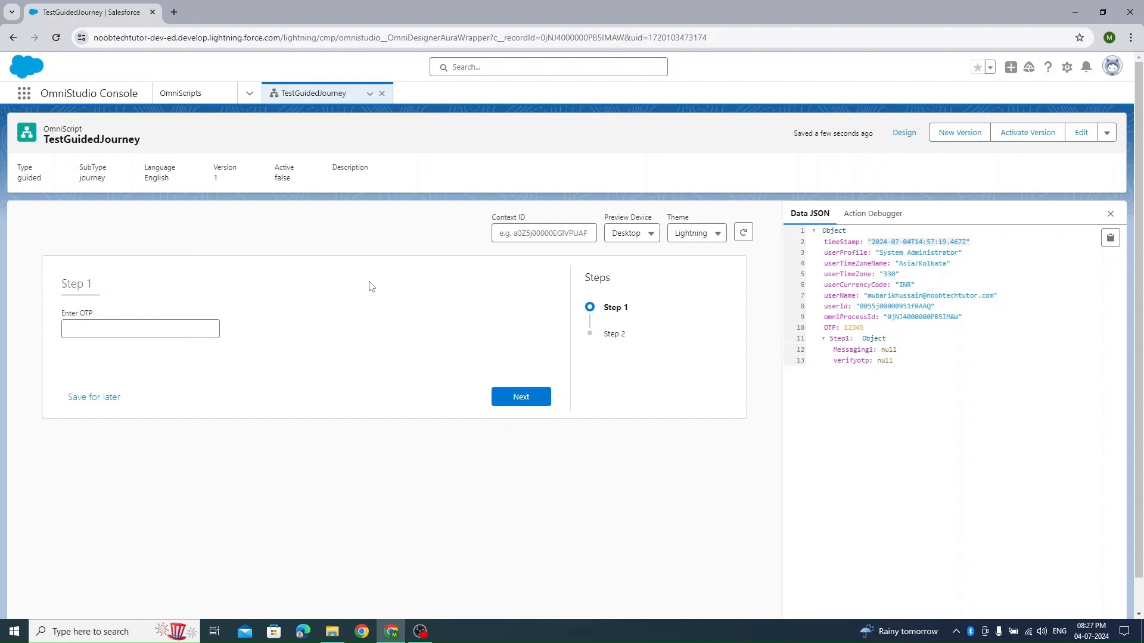
pyautogui.click(908, 137)
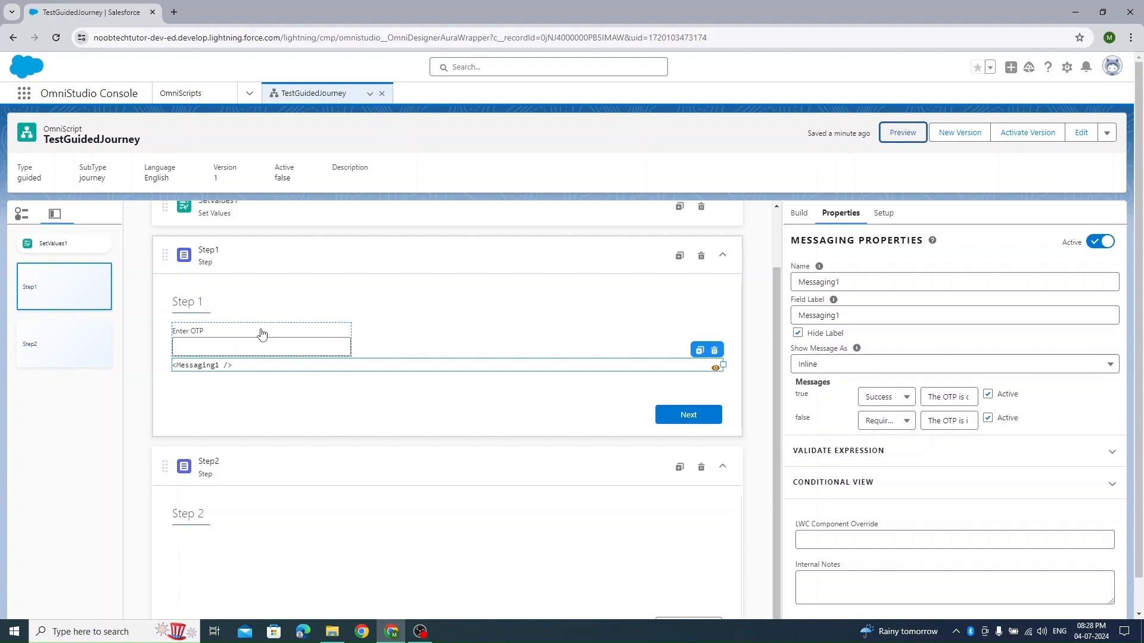
# - Preview Step 1 without an OTP, continue to Step 2 and back, and return to the design
pyautogui.click(902, 133)
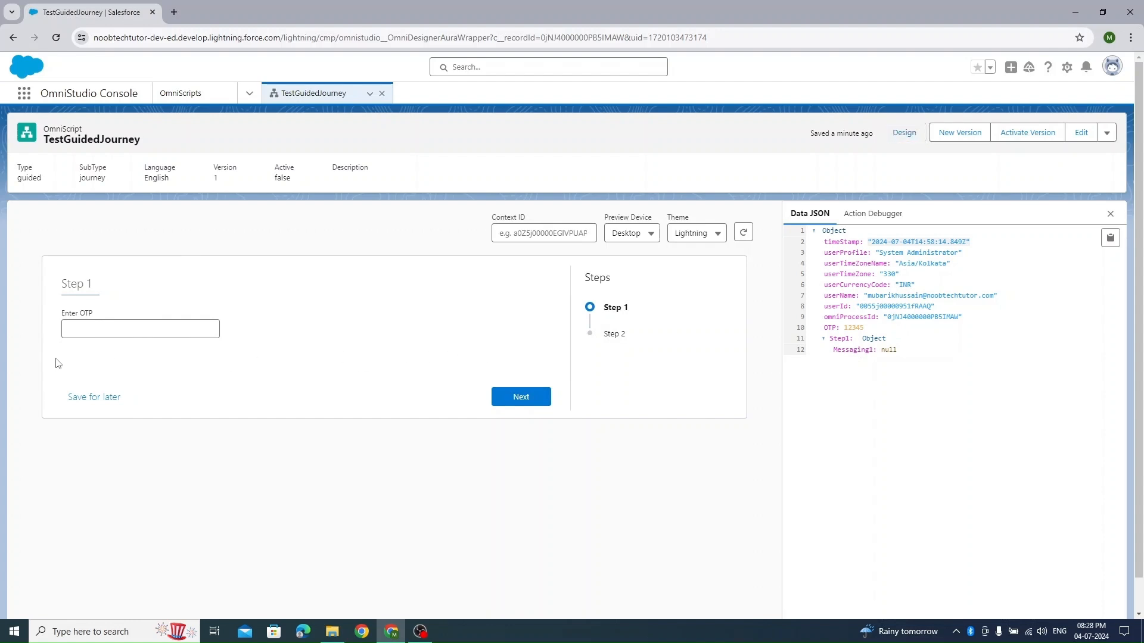
pyautogui.click(522, 398)
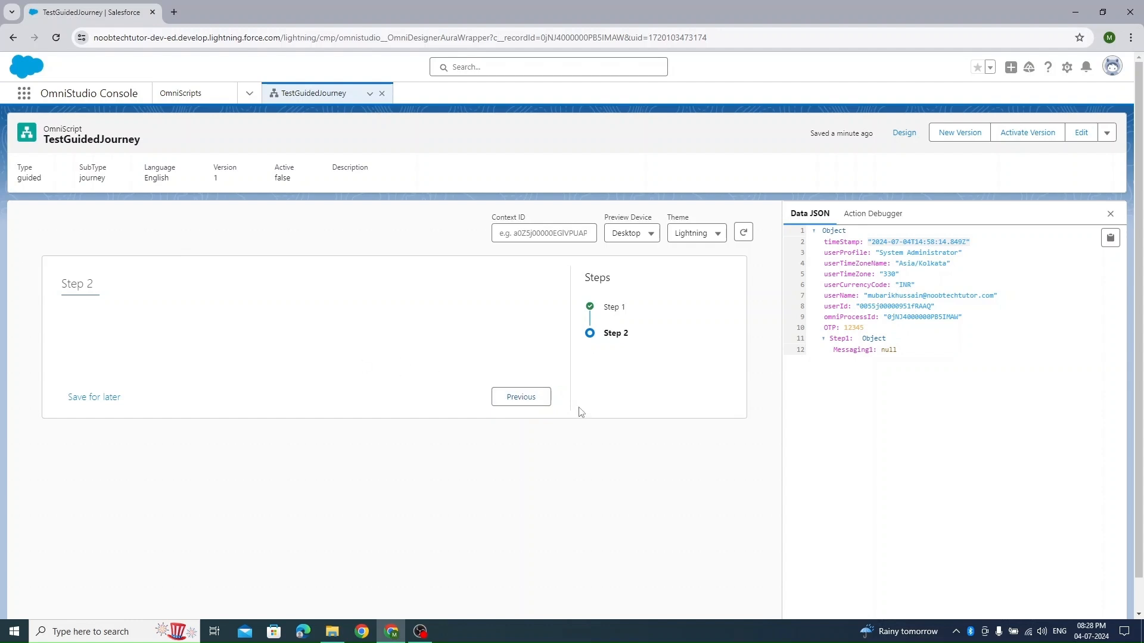
pyautogui.click(539, 398)
pyautogui.moveTo(109, 320); pyautogui.dragTo(60, 317)
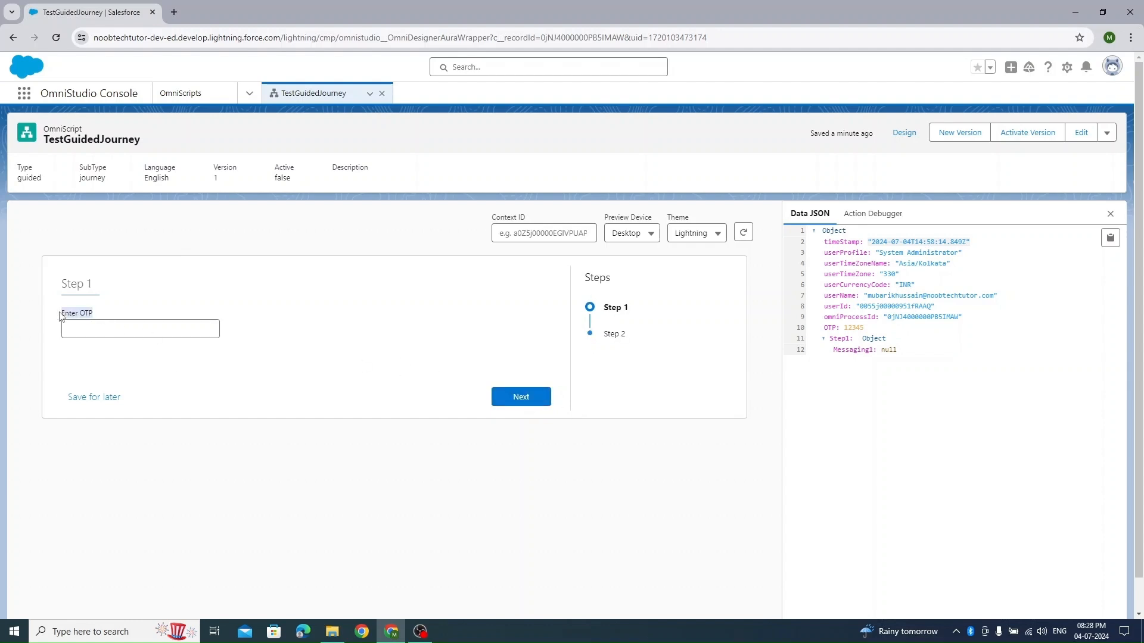
pyautogui.click(903, 133)
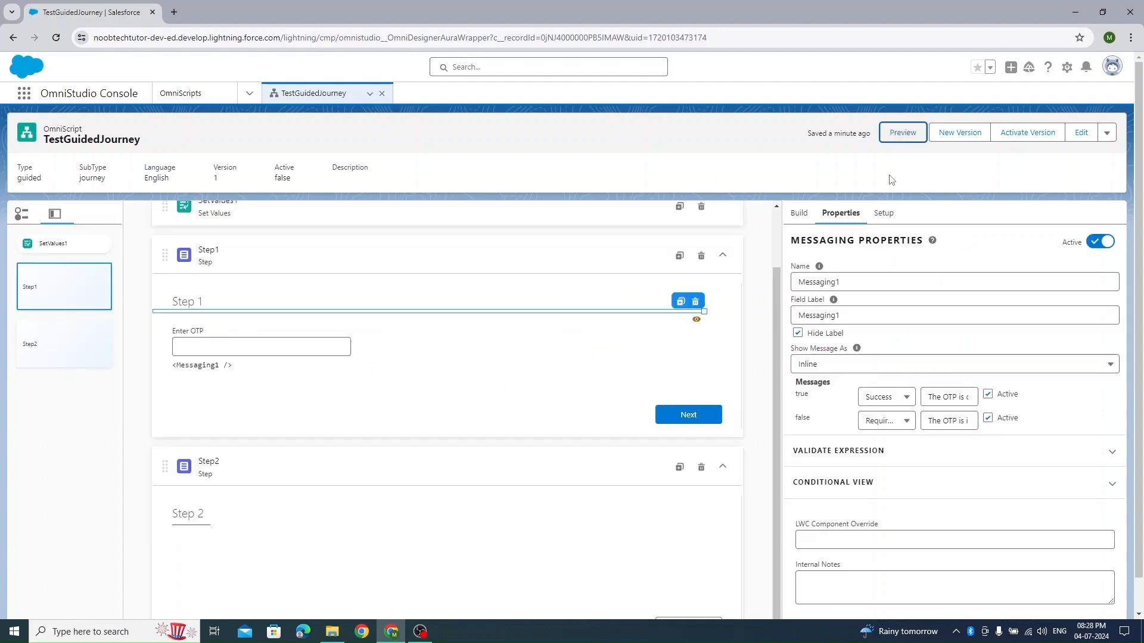
# - Find the Set Errors element and add it between Step 1 and Step 2
pyautogui.click(294, 355)
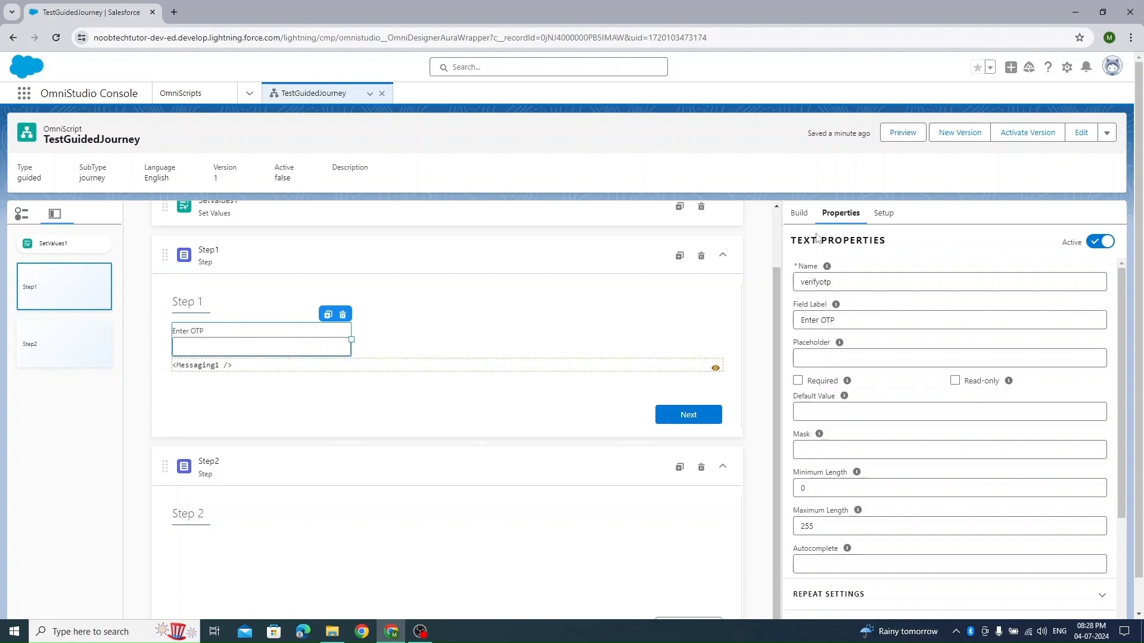
pyautogui.click(799, 213)
pyautogui.click(840, 241)
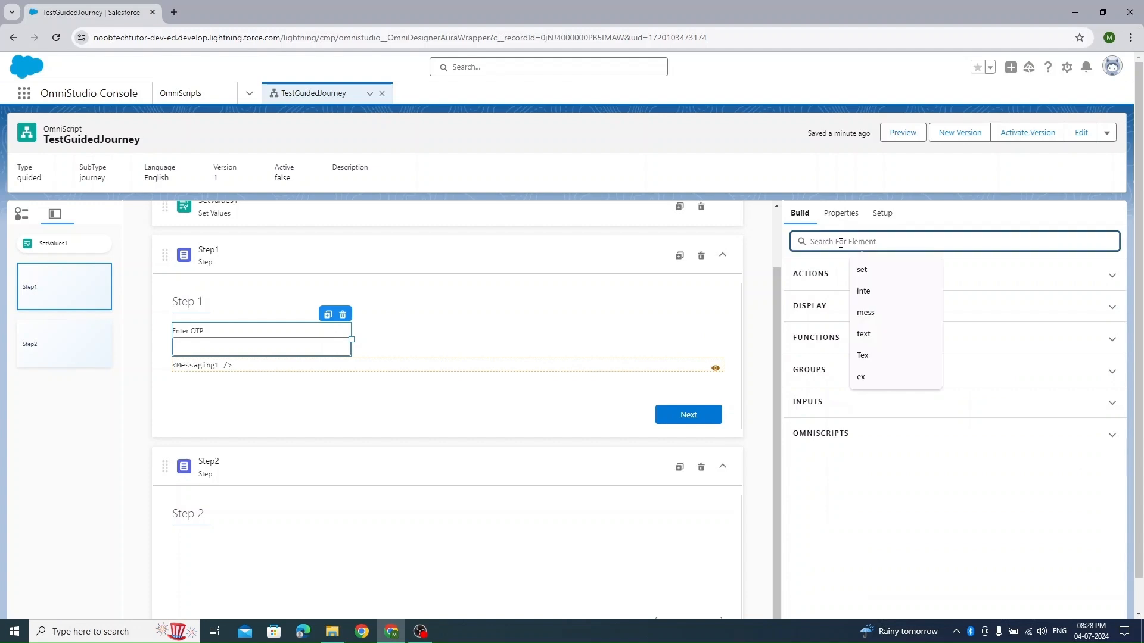
pyautogui.write('set')
pyautogui.moveTo(899, 350); pyautogui.dragTo(437, 437)
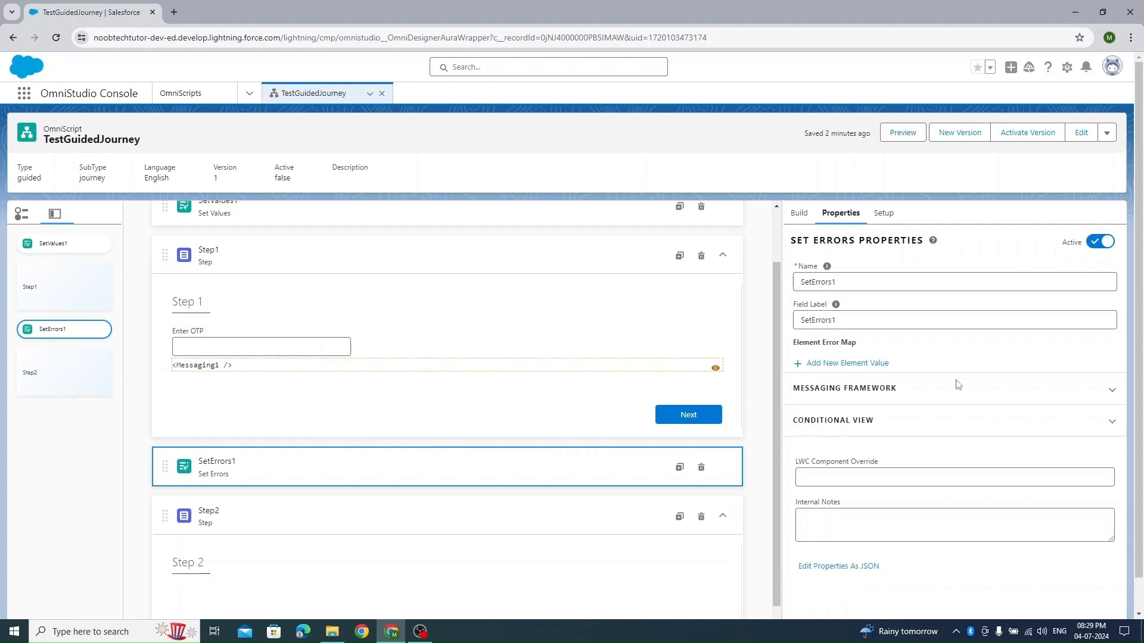
# - Add the error value "Please enter a value." for verifyotp to the Set Errors element, and open its conditional view settings
pyautogui.click(866, 365)
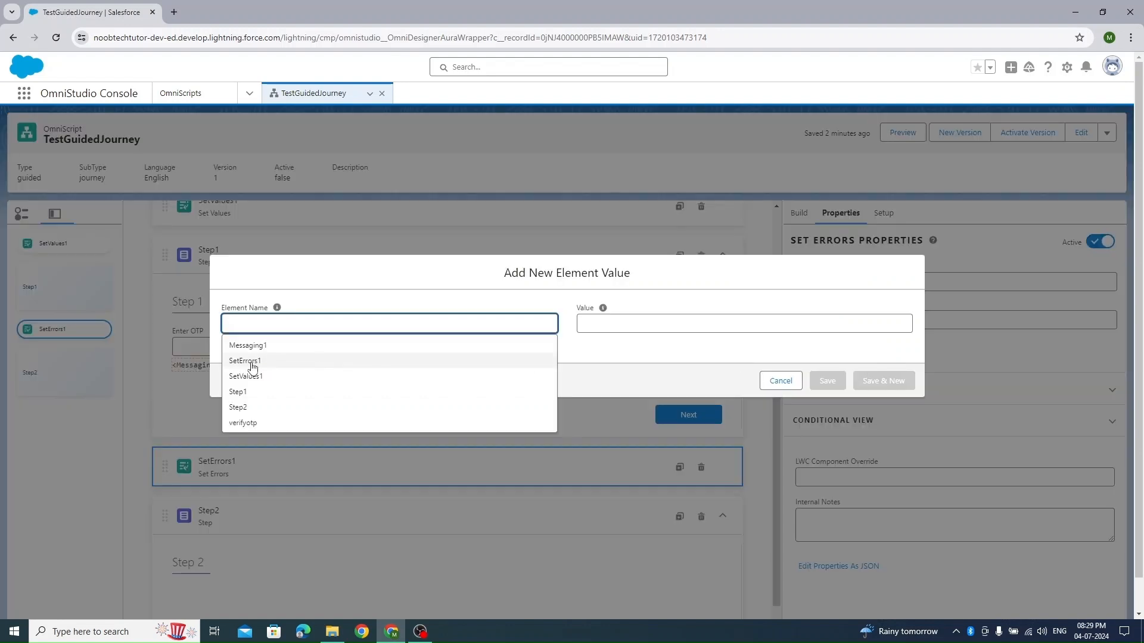
pyautogui.click(282, 423)
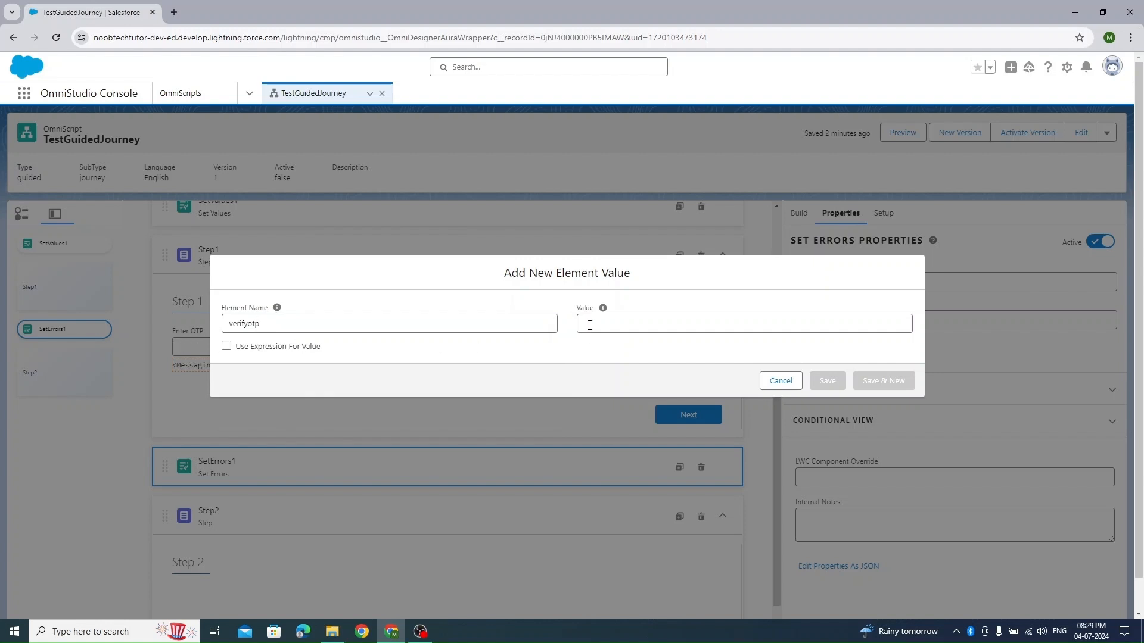
pyautogui.click(614, 324)
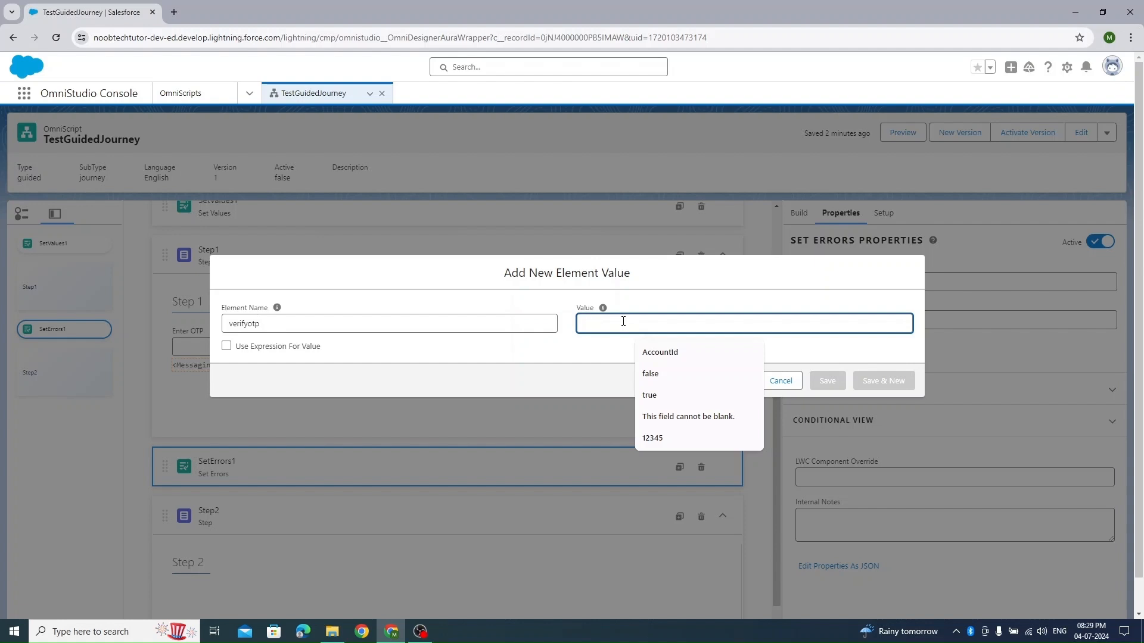
pyautogui.write('Please enter a value.')
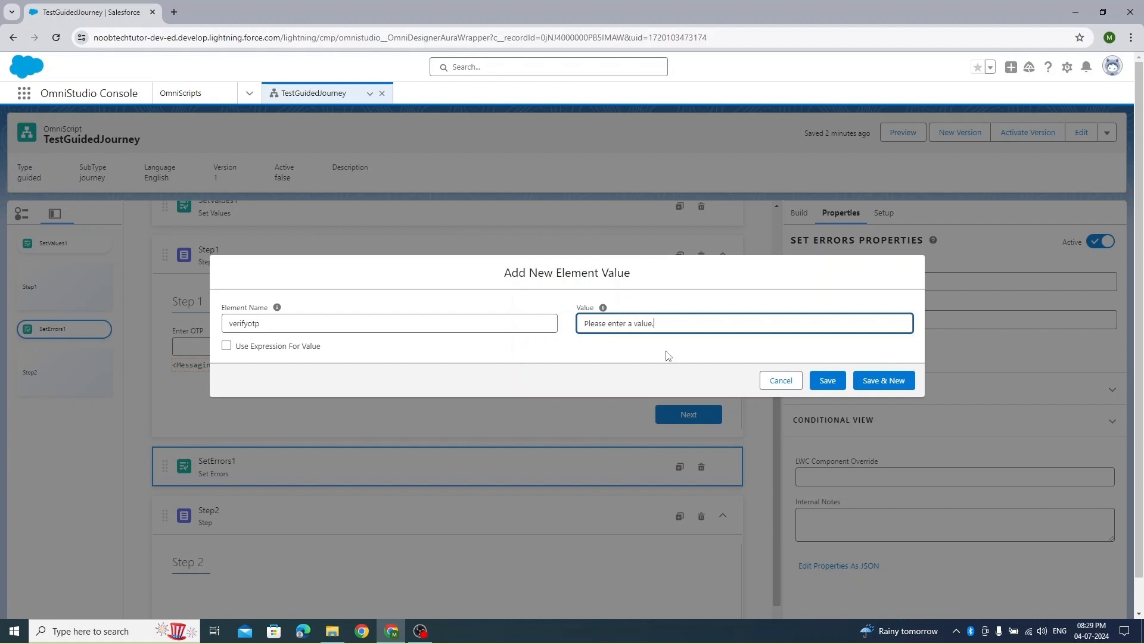
pyautogui.click(828, 383)
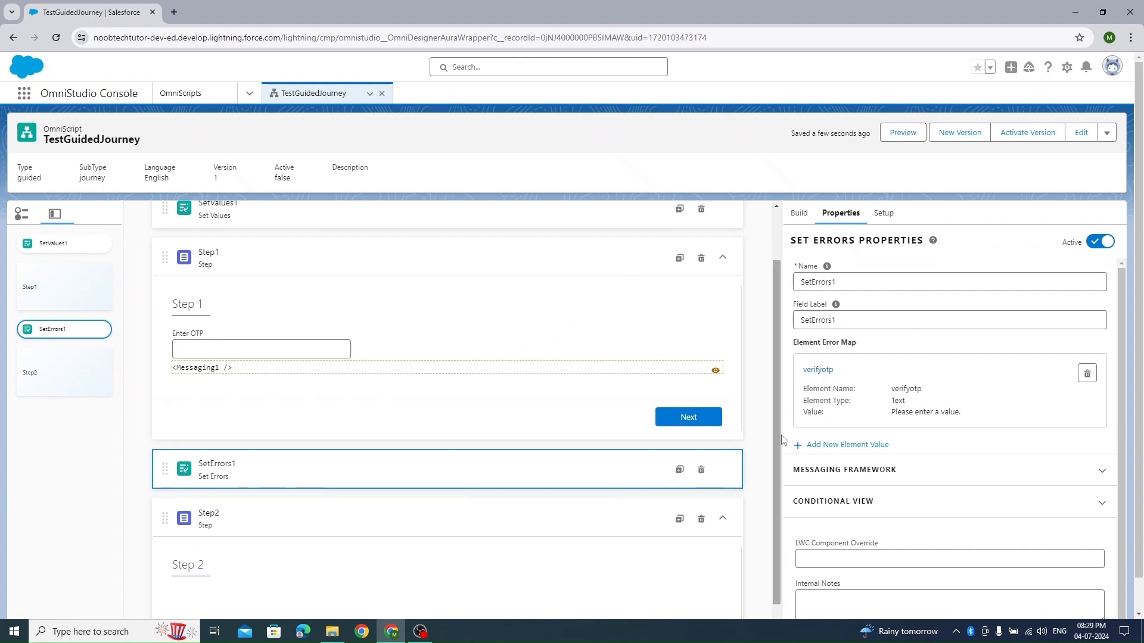
pyautogui.click(899, 502)
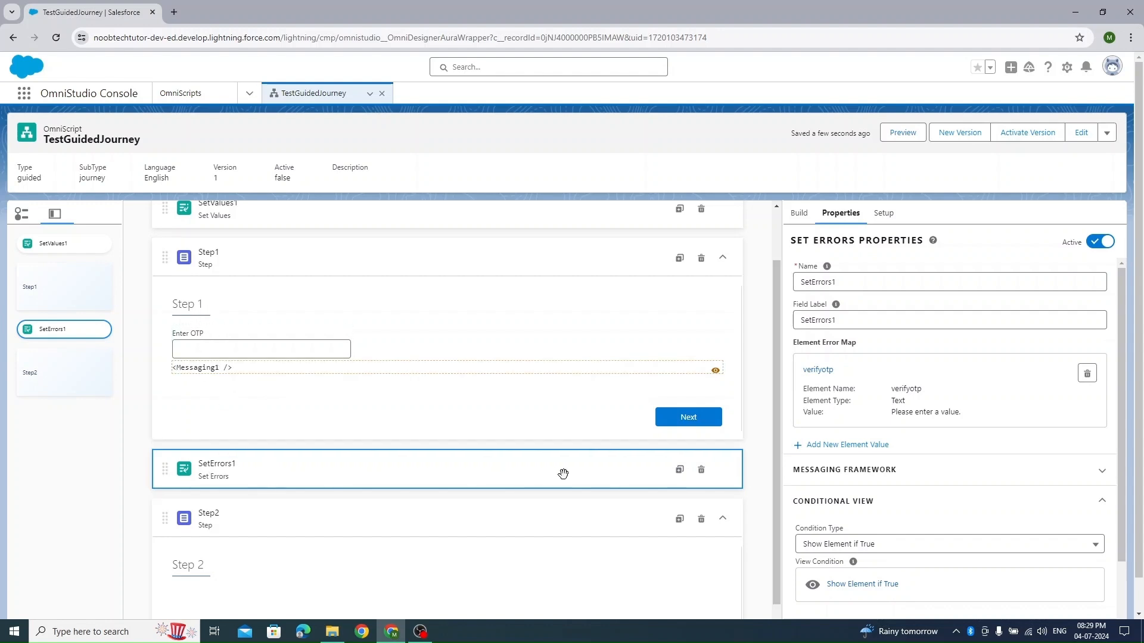
# - Reload the preview and try to continue from Step 1 with the OTP left empty, viewing the Action Debugger
pyautogui.click(903, 133)
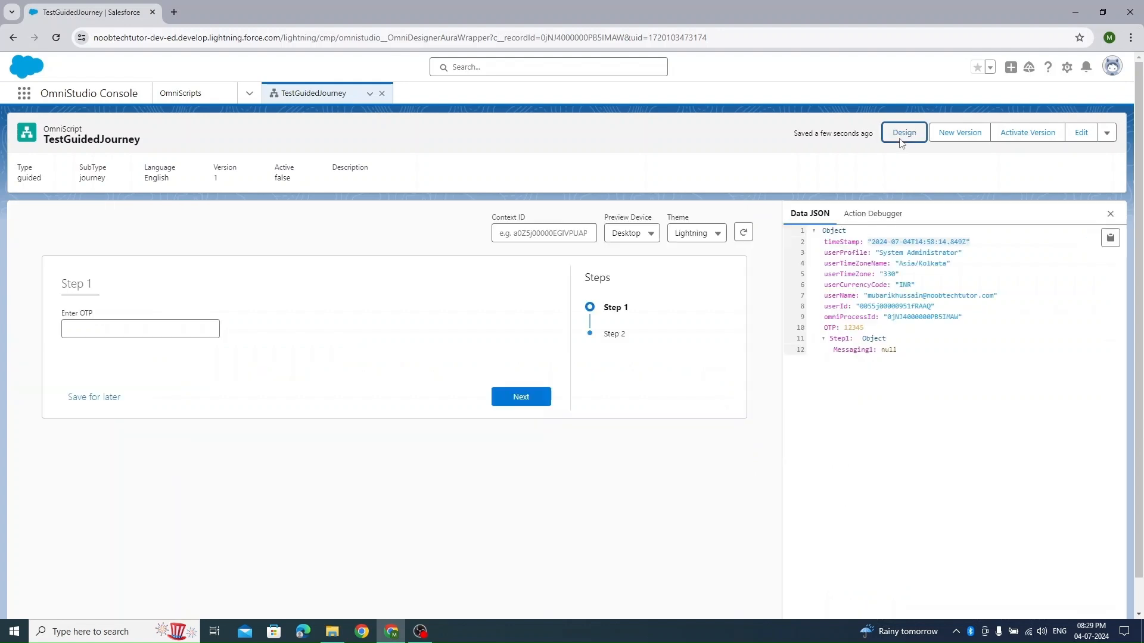
pyautogui.click(743, 232)
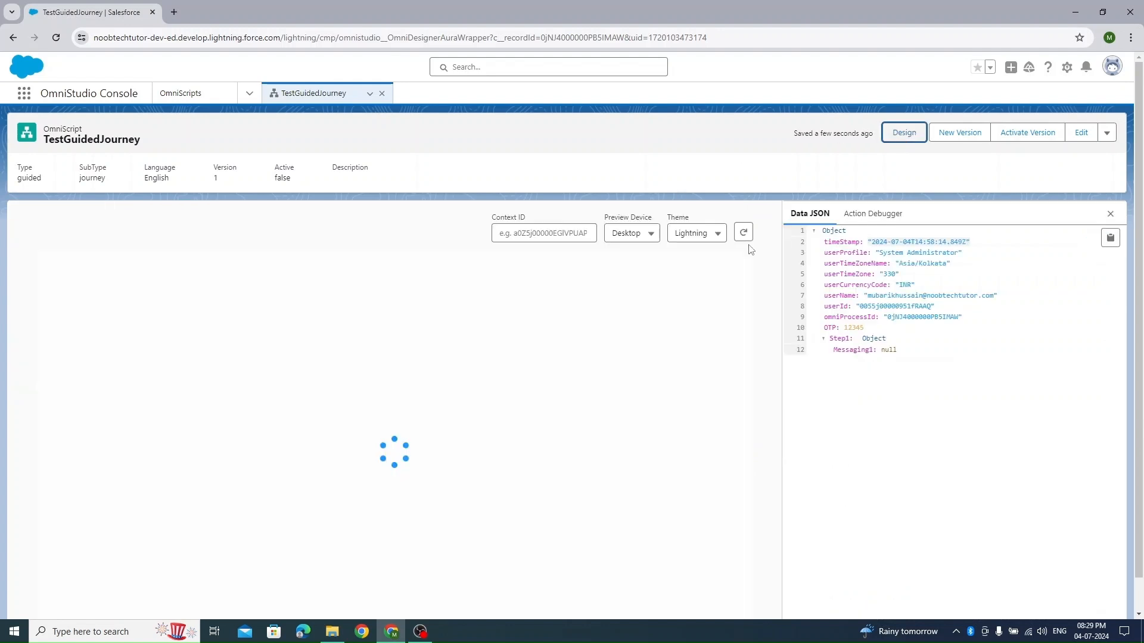
pyautogui.click(545, 397)
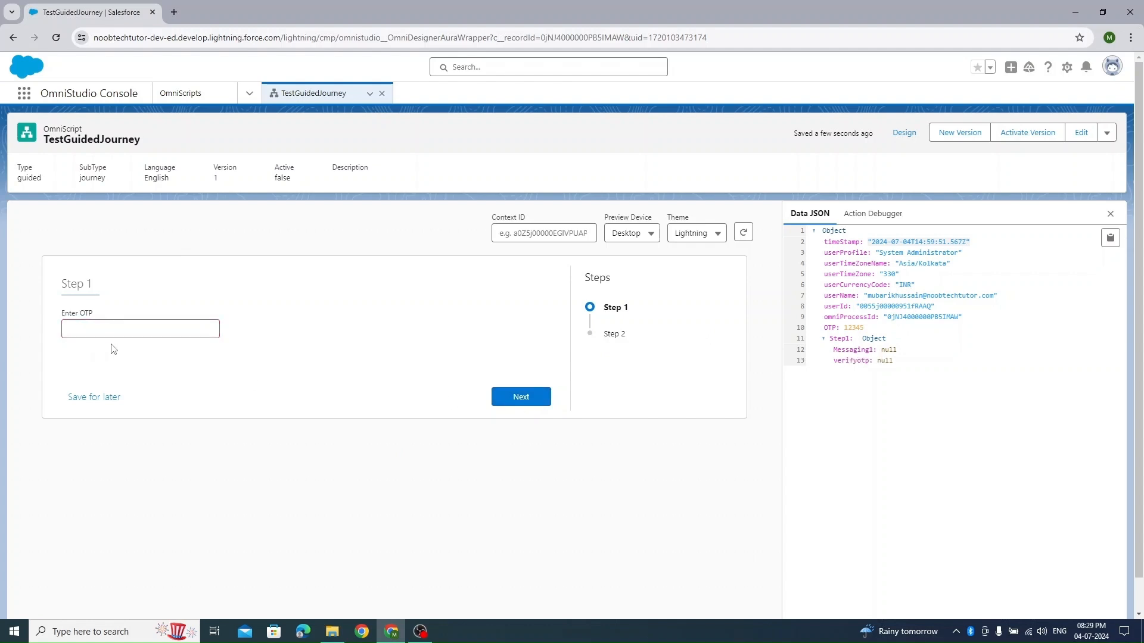
pyautogui.click(514, 394)
pyautogui.click(528, 401)
pyautogui.click(882, 216)
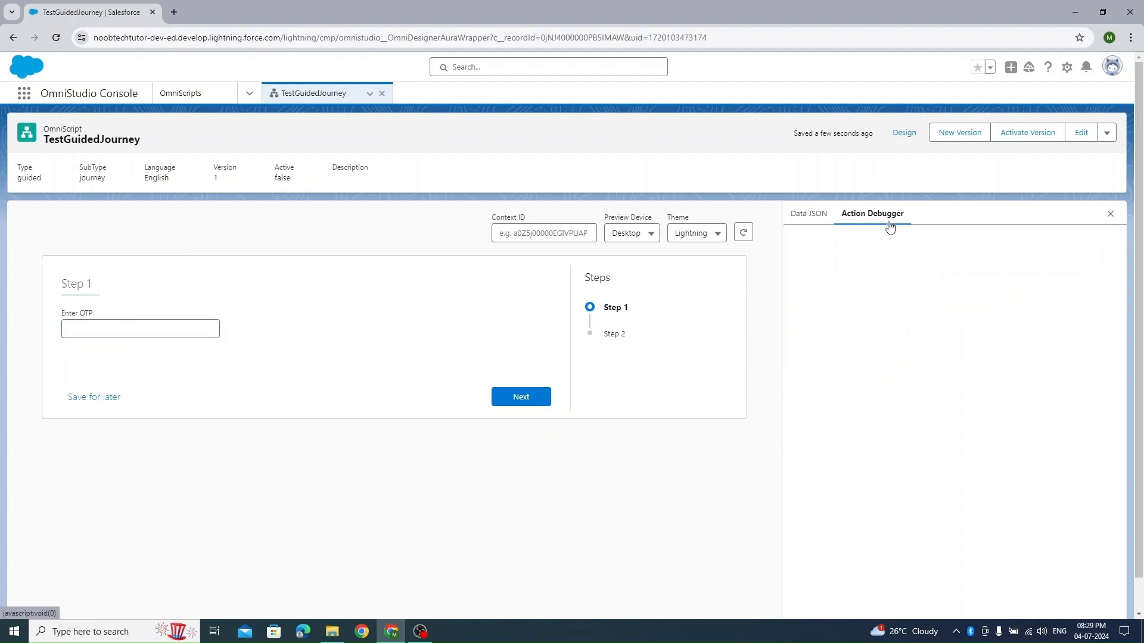
pyautogui.click(528, 403)
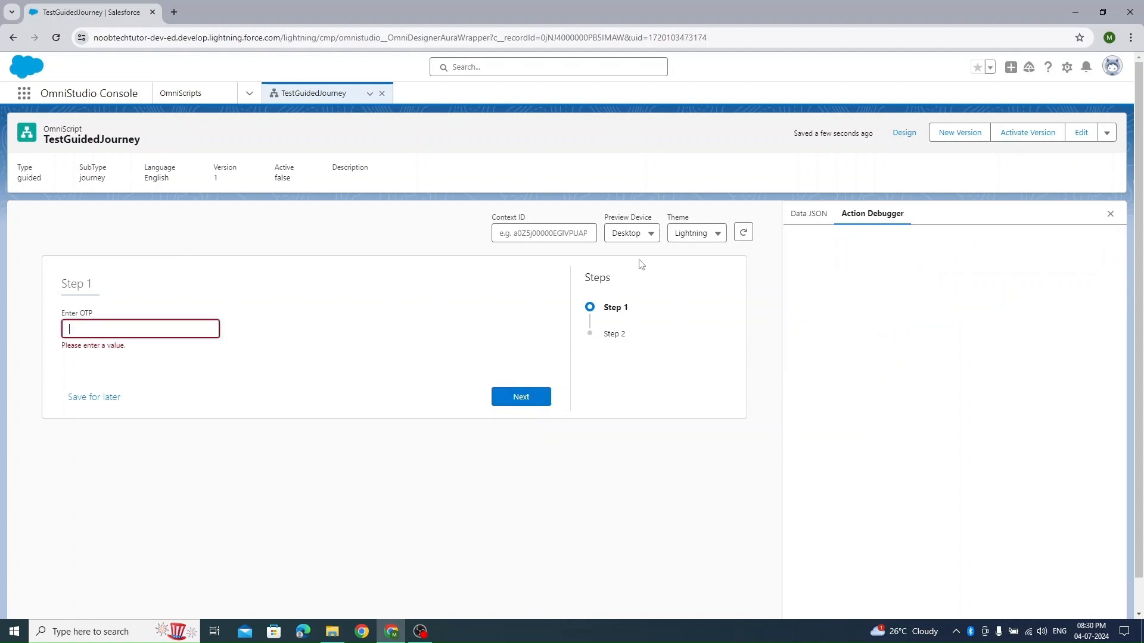
# - Enter an incorrect OTP in the preview, try to continue to Step 2, and return to the design
pyautogui.write('1234')
pyautogui.press('Return')
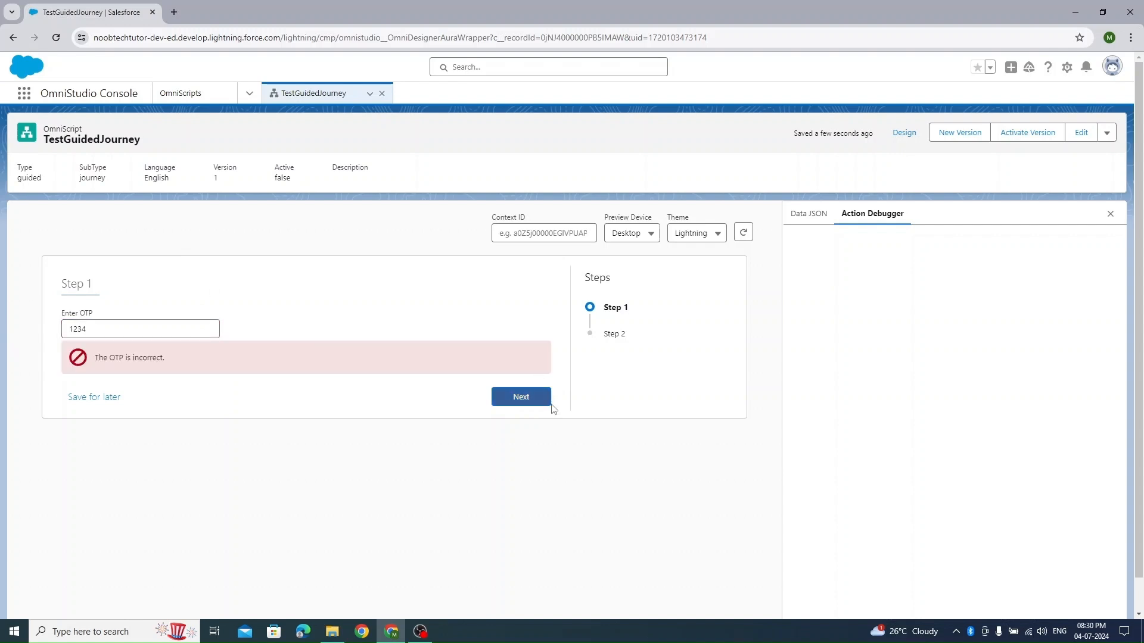
pyautogui.click(518, 396)
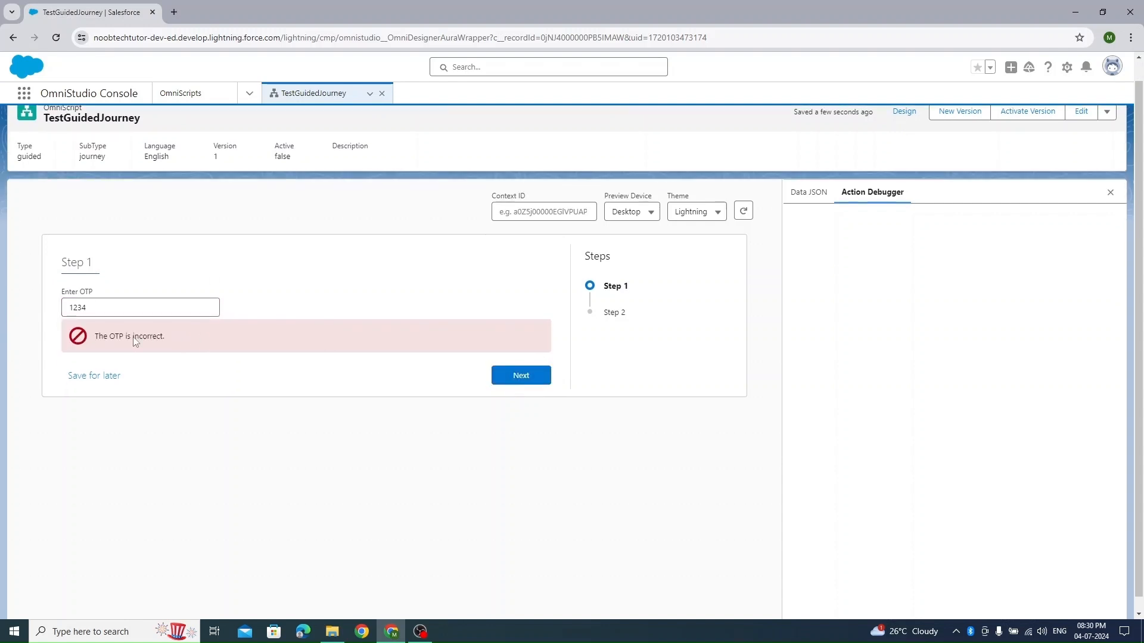
pyautogui.moveTo(355, 322); pyautogui.dragTo(77, 348)
pyautogui.click(904, 111)
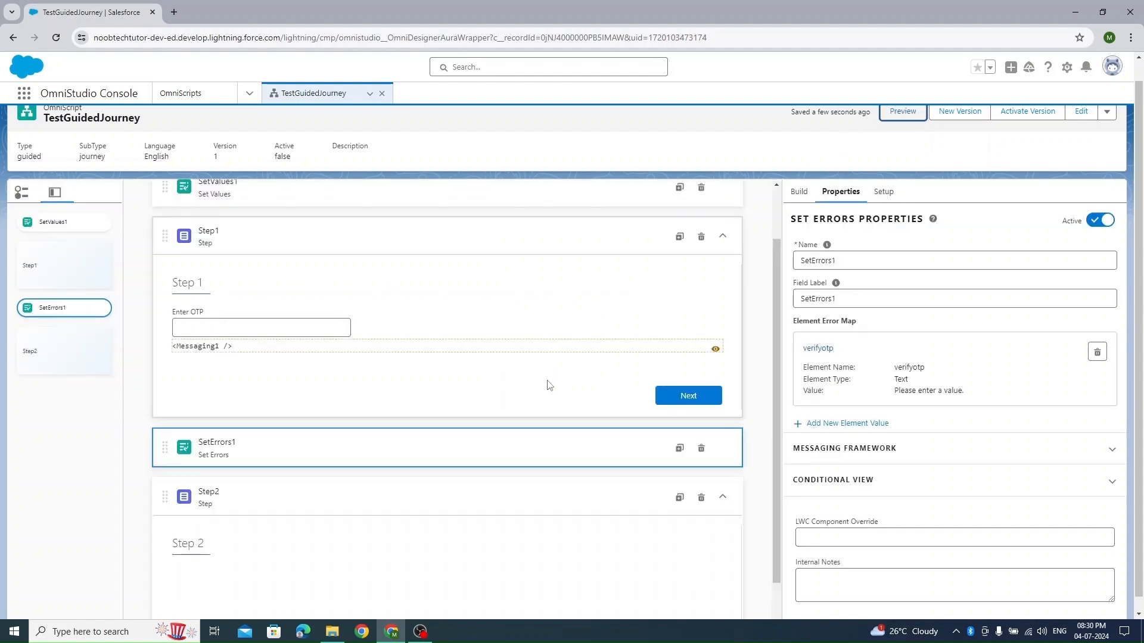
# - Set the Messaging element's false message type to Warning
pyautogui.click(345, 342)
pyautogui.click(874, 399)
pyautogui.click(900, 445)
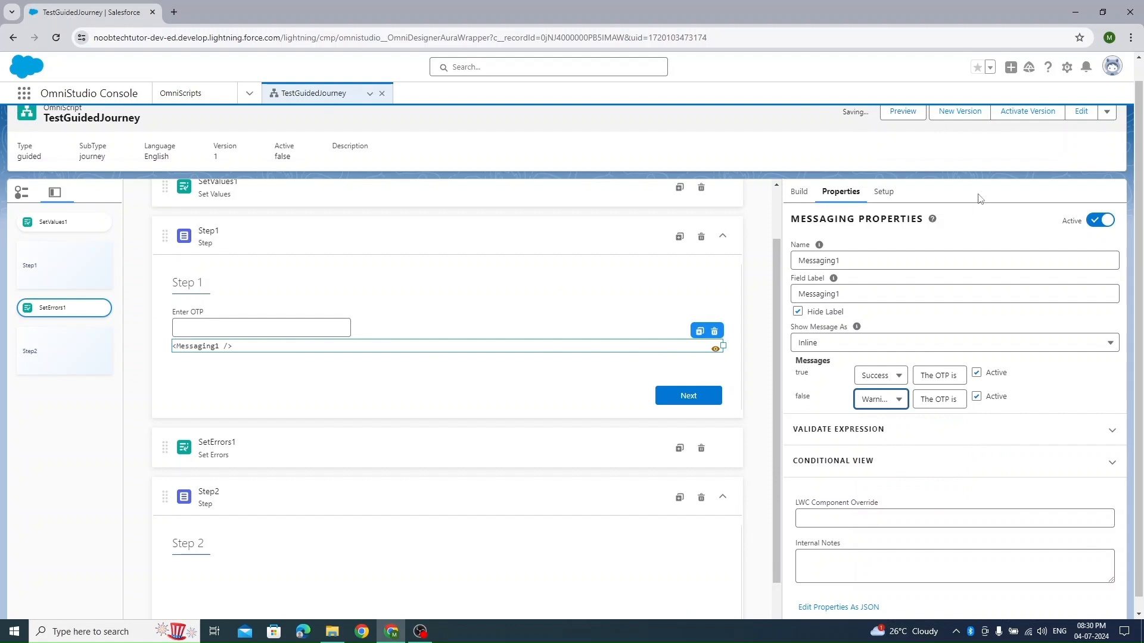
# - Preview the script with the Warning type, try to continue from Step 1 without an OTP, and return to the design
pyautogui.click(903, 111)
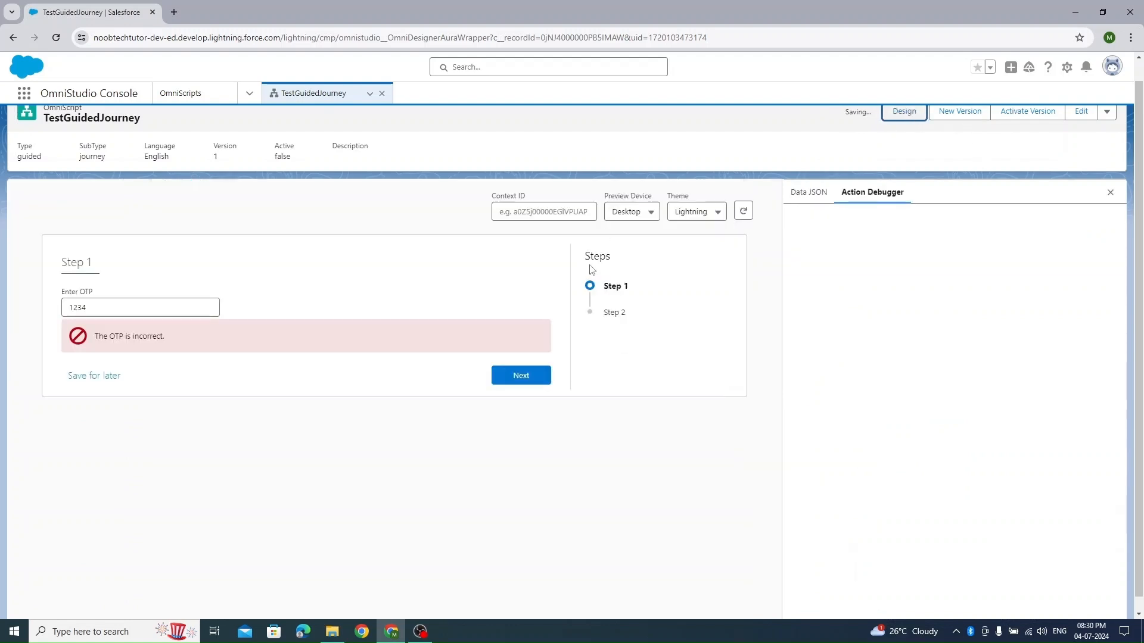
pyautogui.click(528, 383)
pyautogui.click(151, 334)
pyautogui.click(93, 352)
pyautogui.click(523, 396)
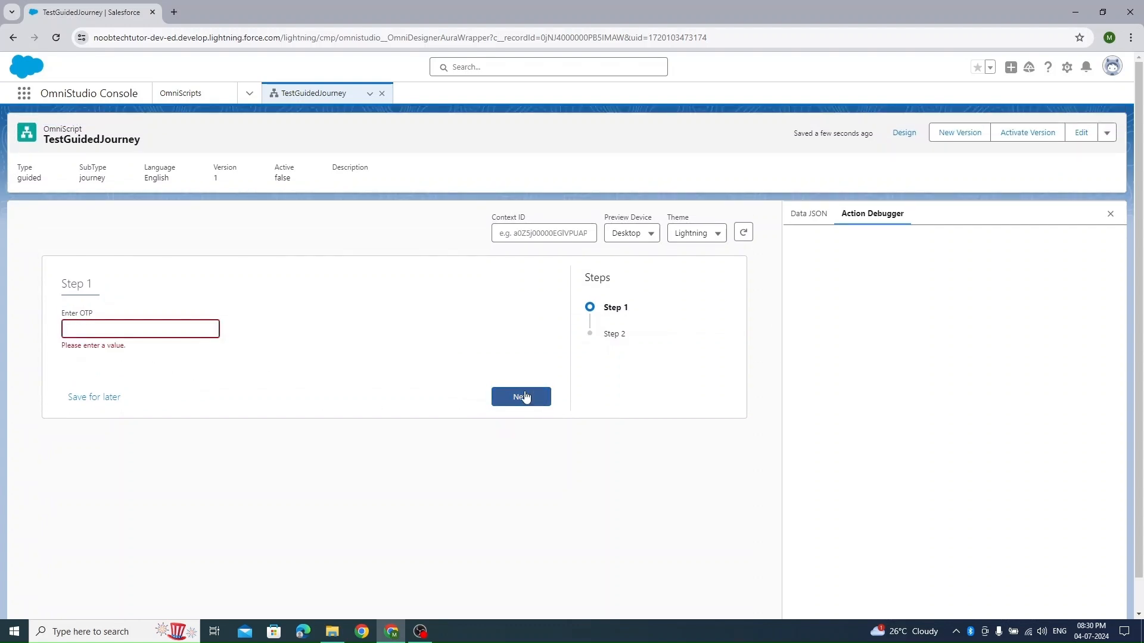
pyautogui.click(914, 142)
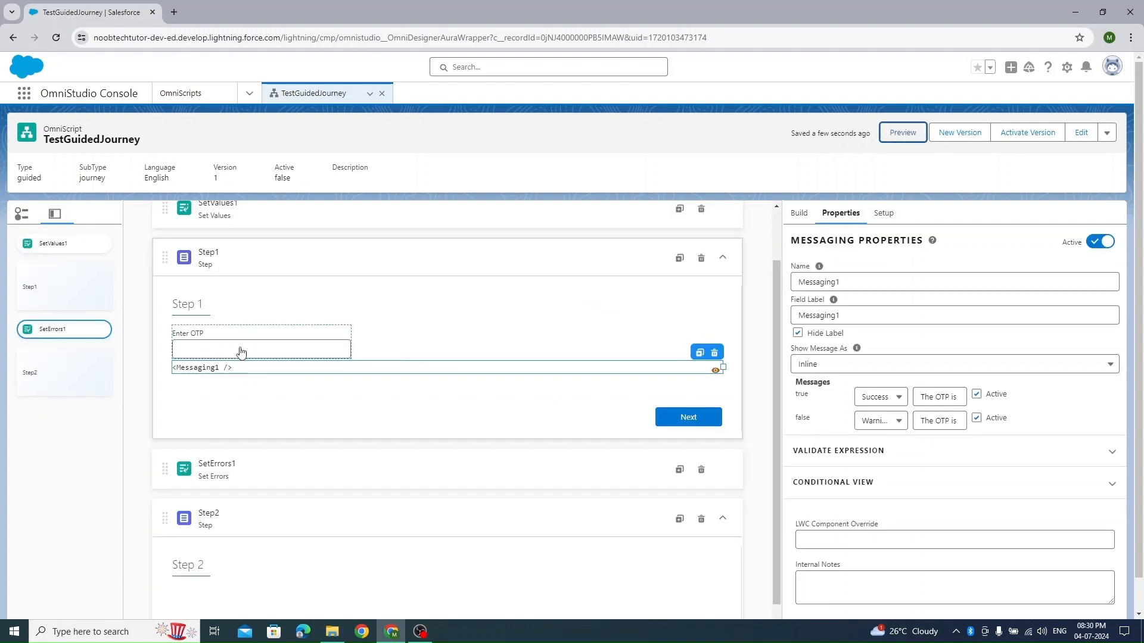
# - Preview the script, enter the correct OTP in Step 1, try to continue to Step 2, and return to the design
pyautogui.click(905, 140)
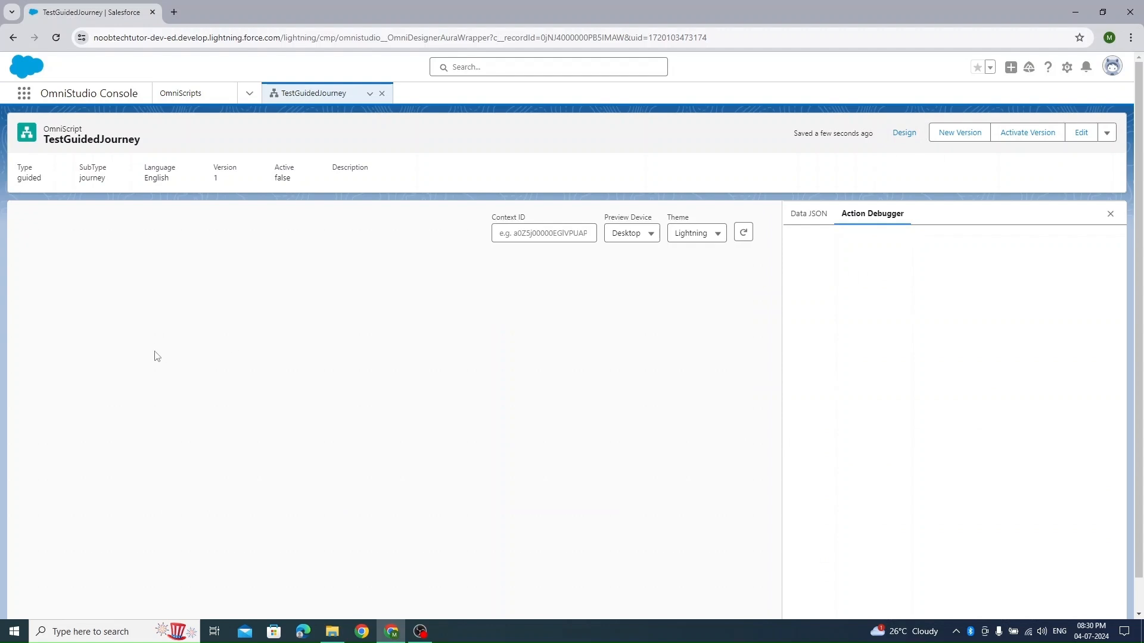
pyautogui.click(111, 332)
pyautogui.click(209, 296)
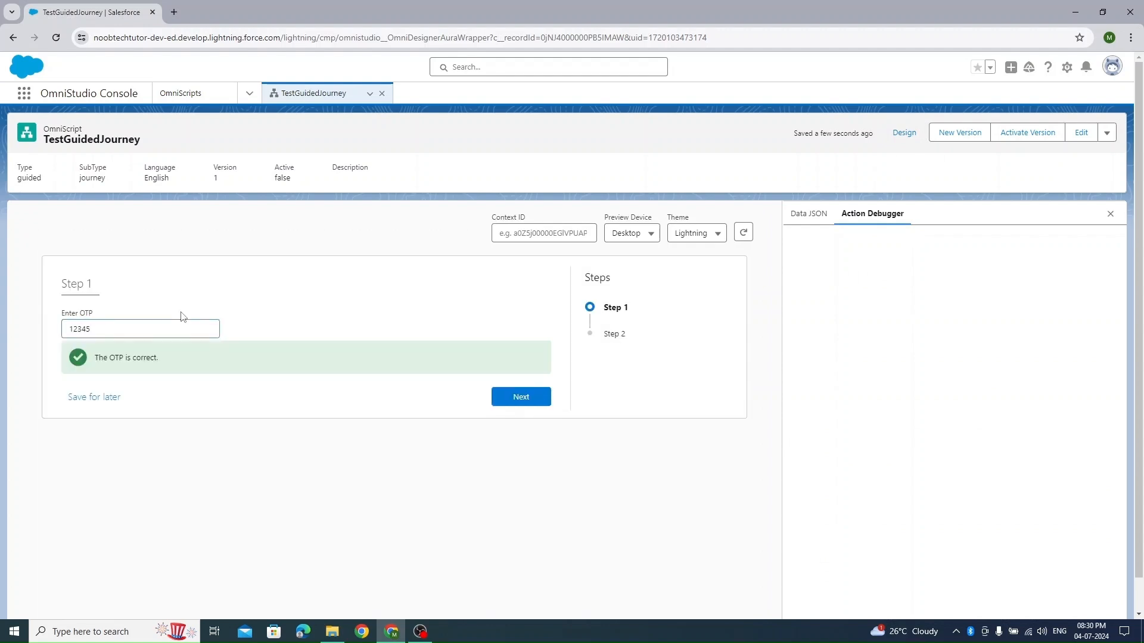
pyautogui.click(544, 398)
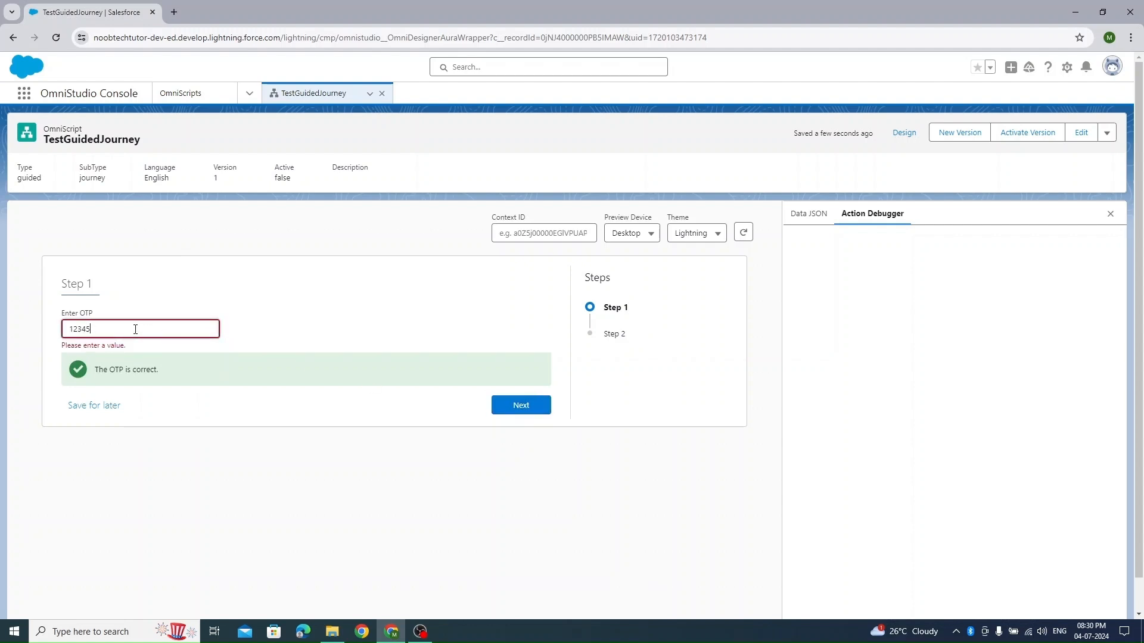
pyautogui.click(903, 133)
# - Add a view condition to the SetErrors1 element so it runs only when verifyotp is Equal To an empty value
pyautogui.click(296, 480)
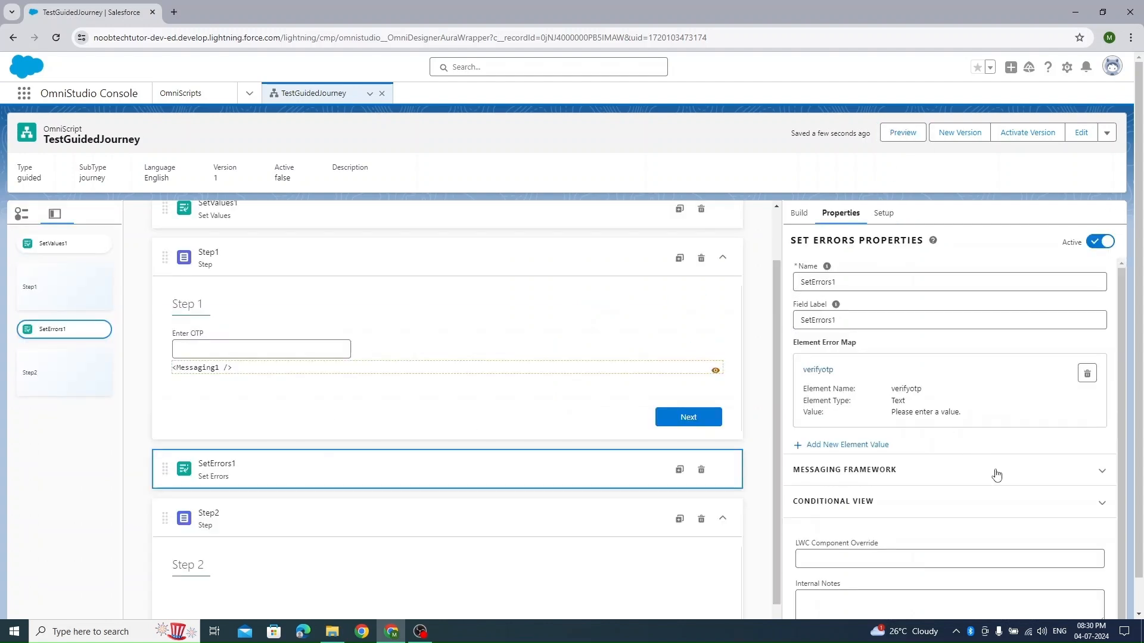
pyautogui.click(1037, 512)
pyautogui.scroll(-3, 953, 477)
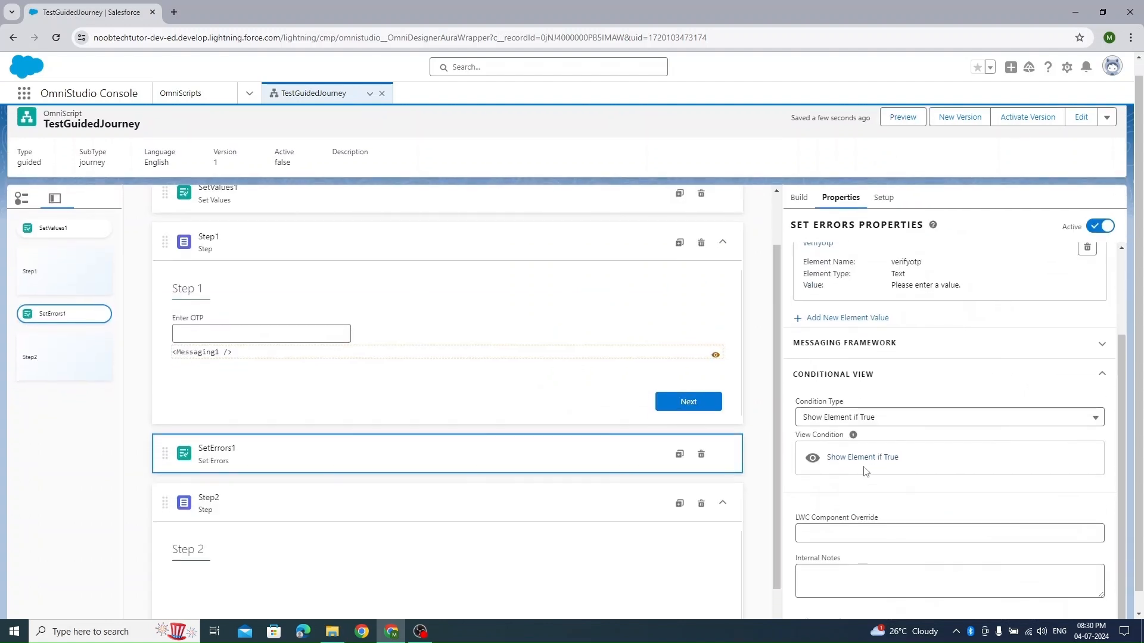
pyautogui.click(870, 456)
pyautogui.click(347, 360)
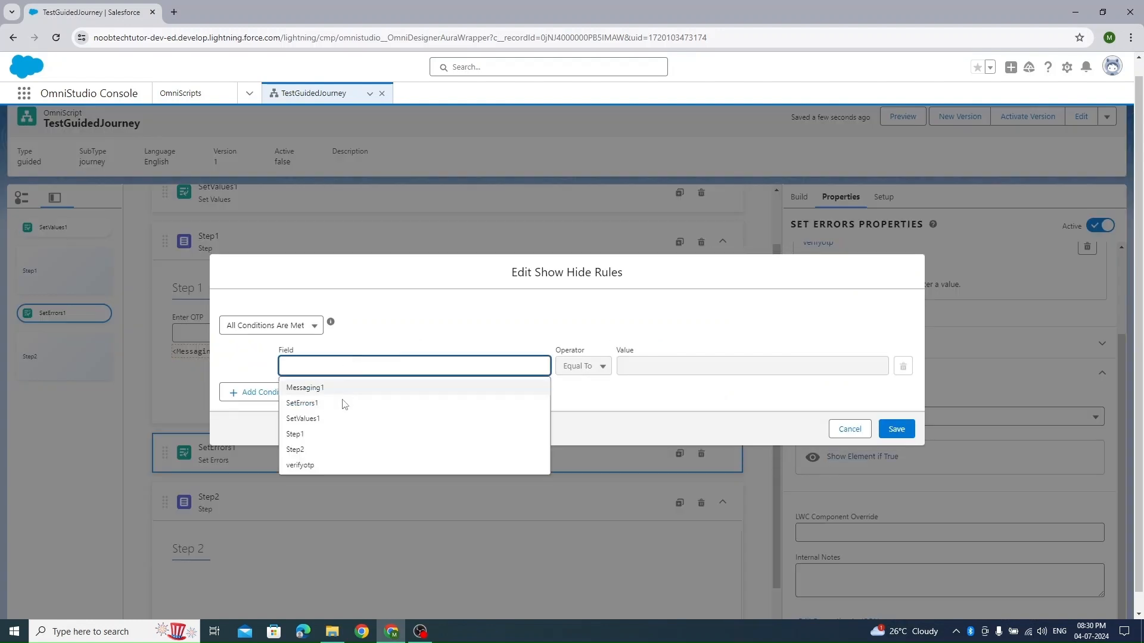
pyautogui.click(301, 466)
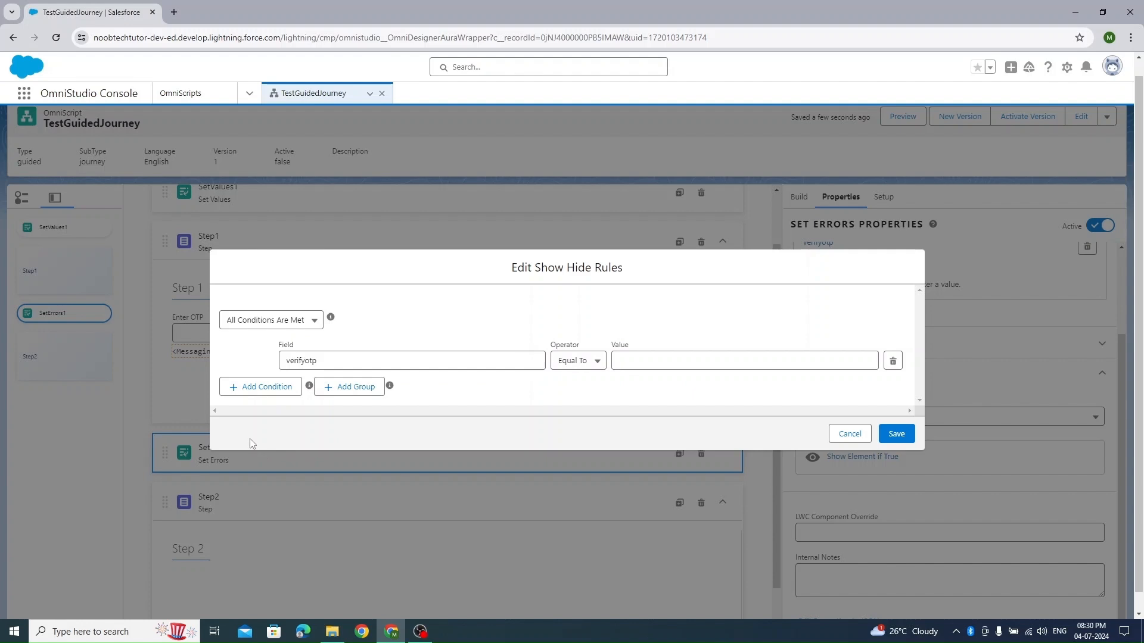
pyautogui.click(641, 355)
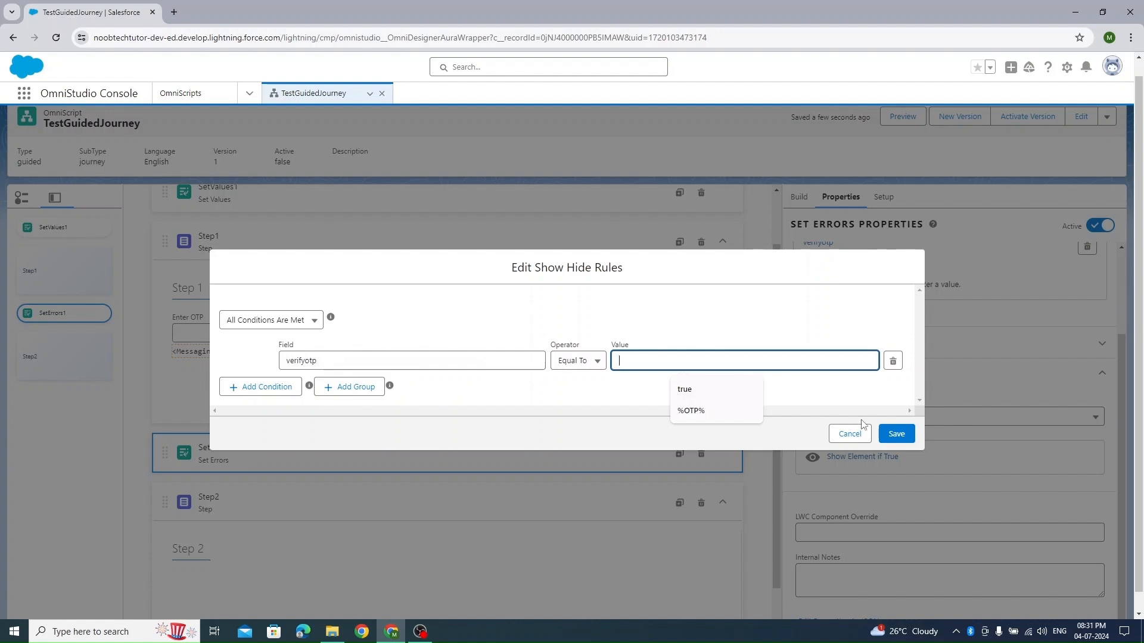
pyautogui.click(902, 439)
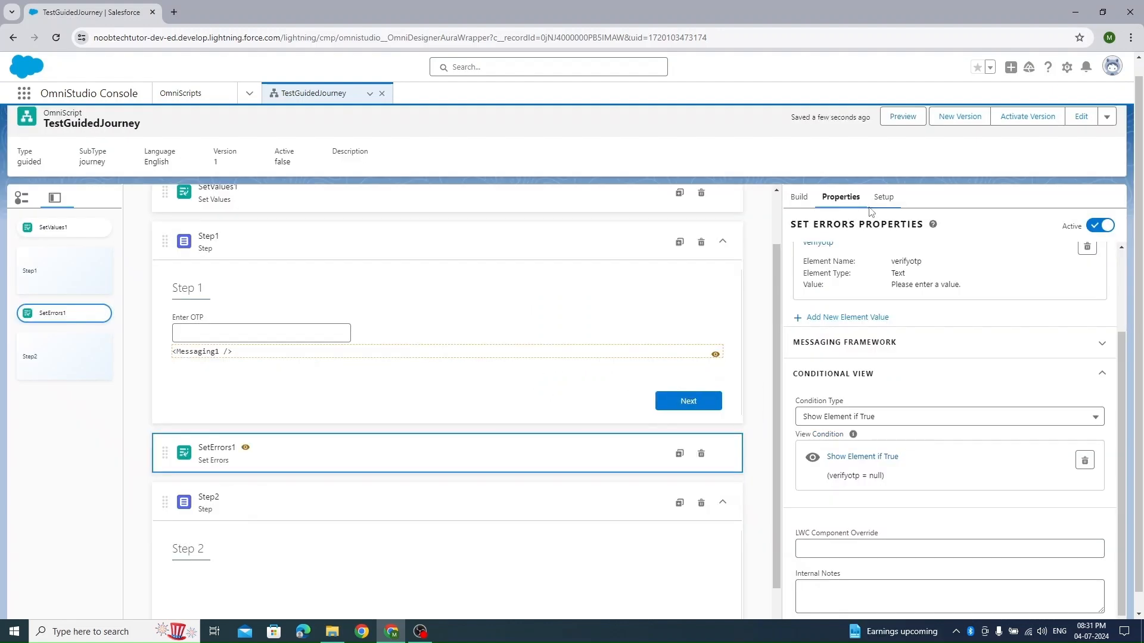
# - Test continuing from Step 1 in the preview with an empty OTP and with the correct OTP, and return to the design
pyautogui.click(902, 117)
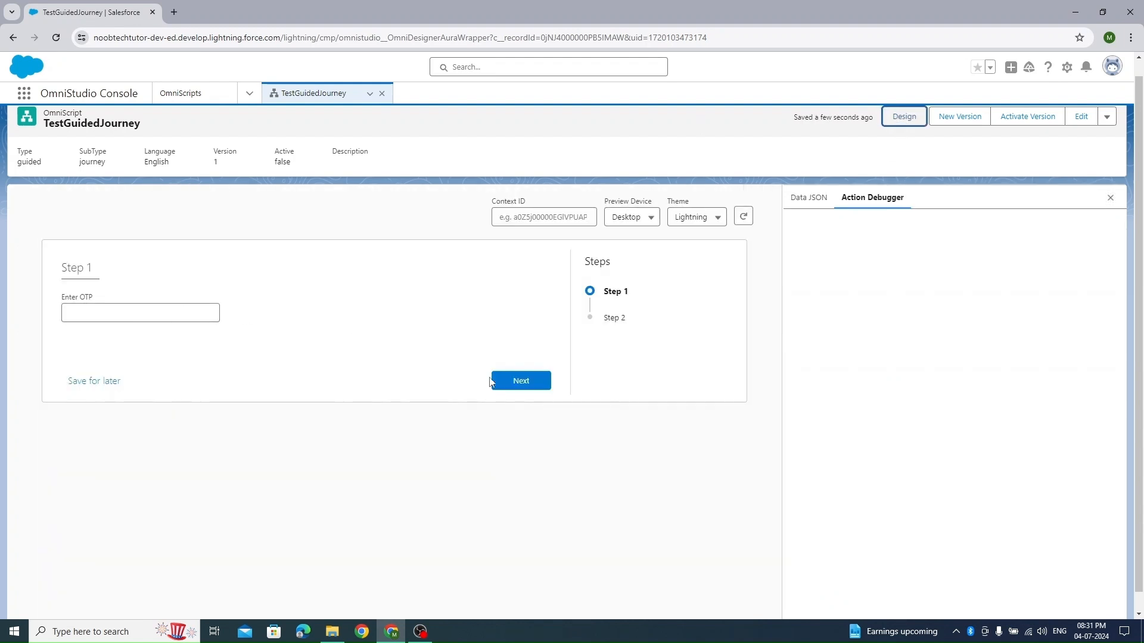
pyautogui.click(534, 383)
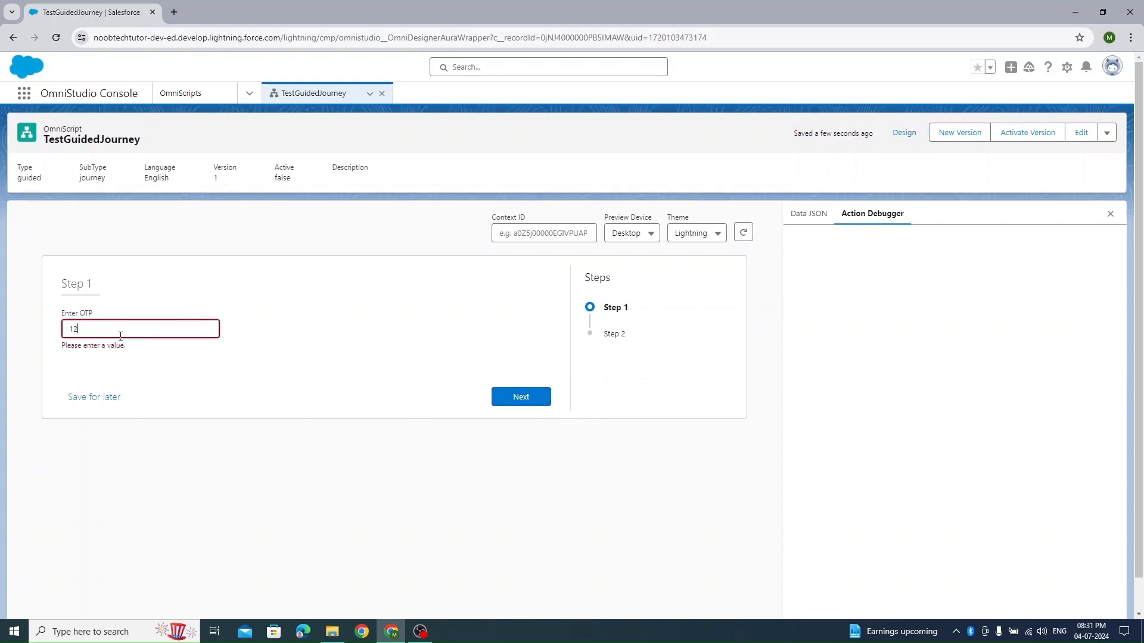
pyautogui.click(304, 297)
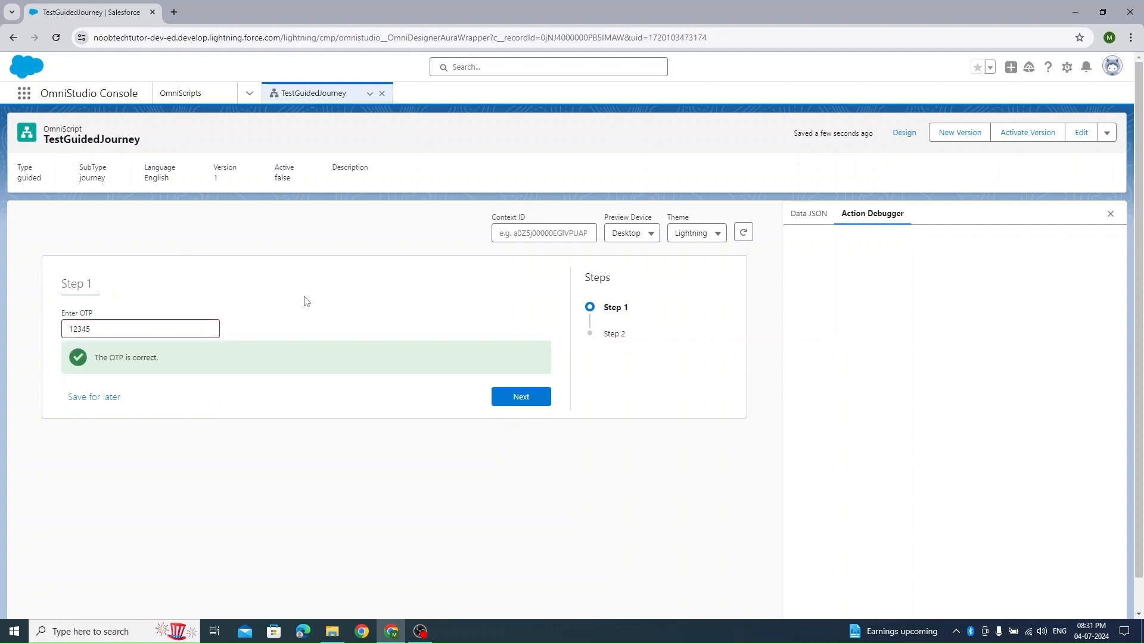
pyautogui.click(518, 397)
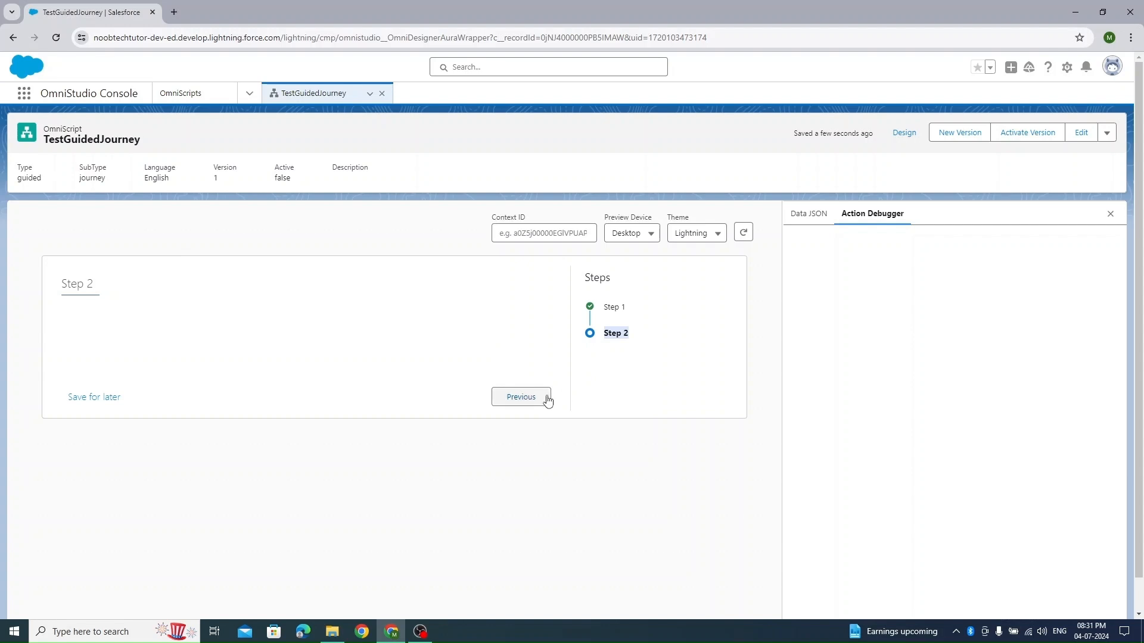
pyautogui.click(904, 135)
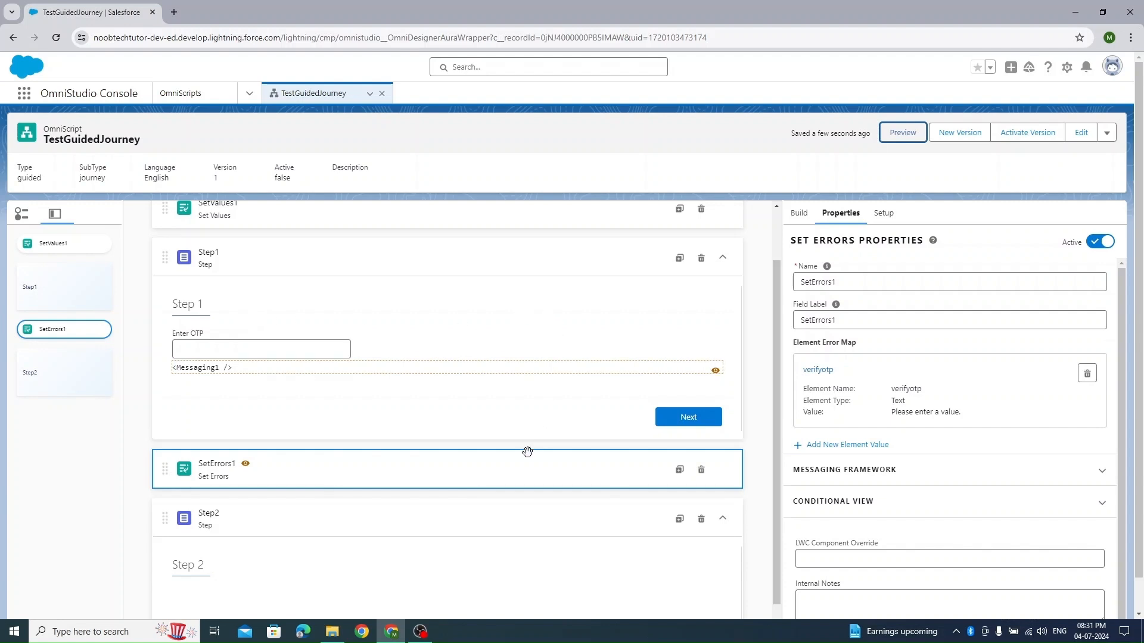
# - Review the SetErrors1 view condition without changing it, and view the properties of the Enter OTP text element
pyautogui.click(903, 507)
pyautogui.scroll(-2, 904, 508)
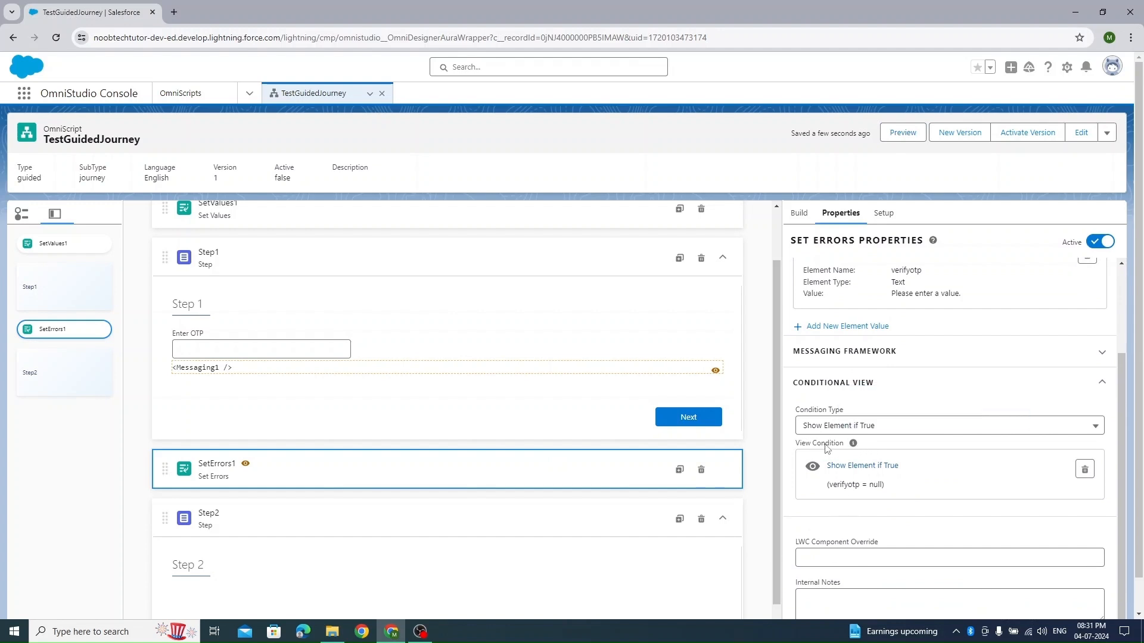
pyautogui.click(852, 466)
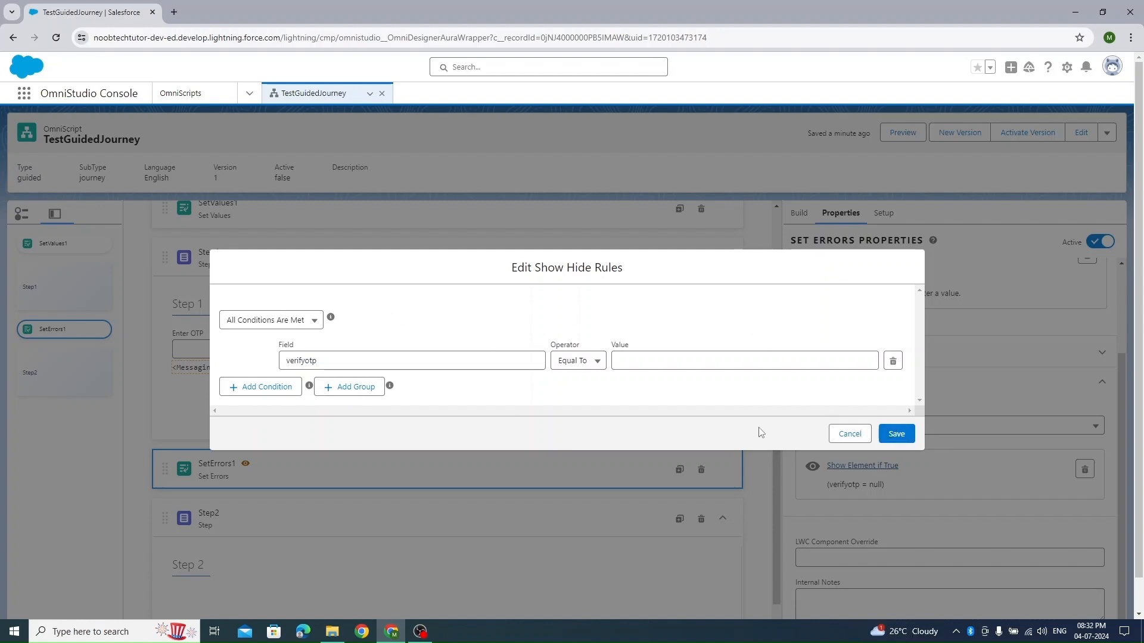
pyautogui.click(847, 435)
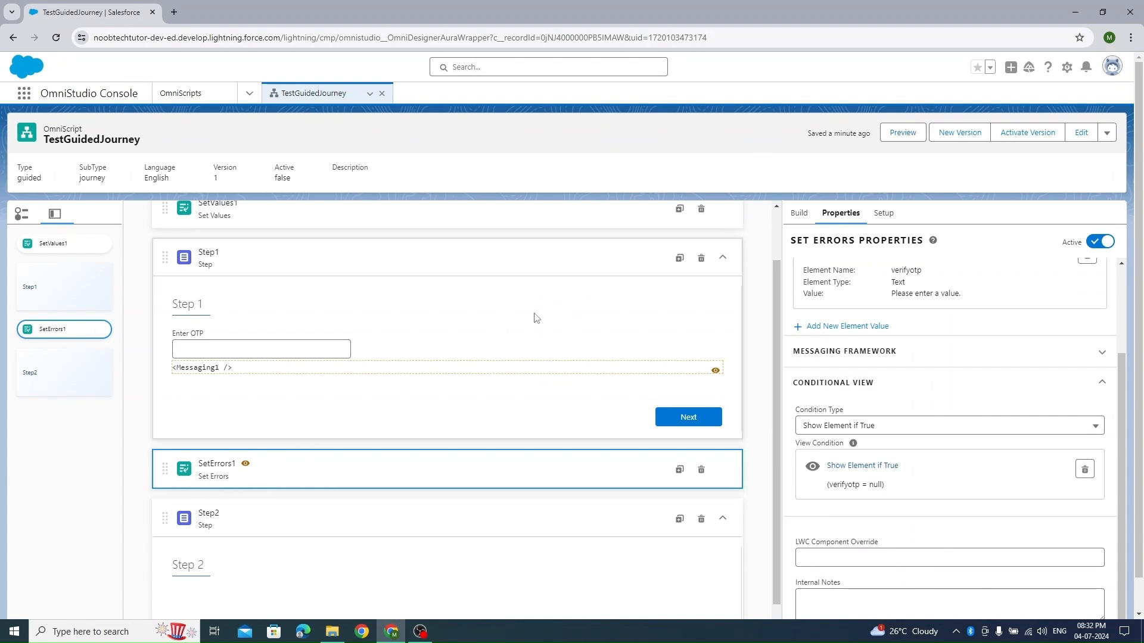
pyautogui.click(238, 336)
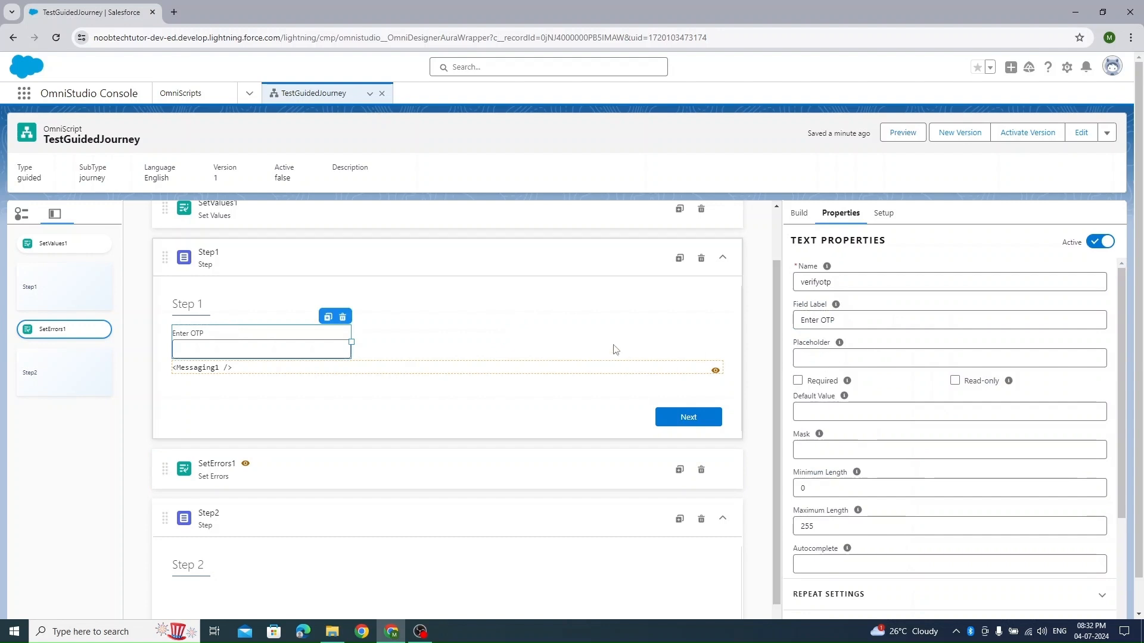
pyautogui.scroll(2, 616, 349)
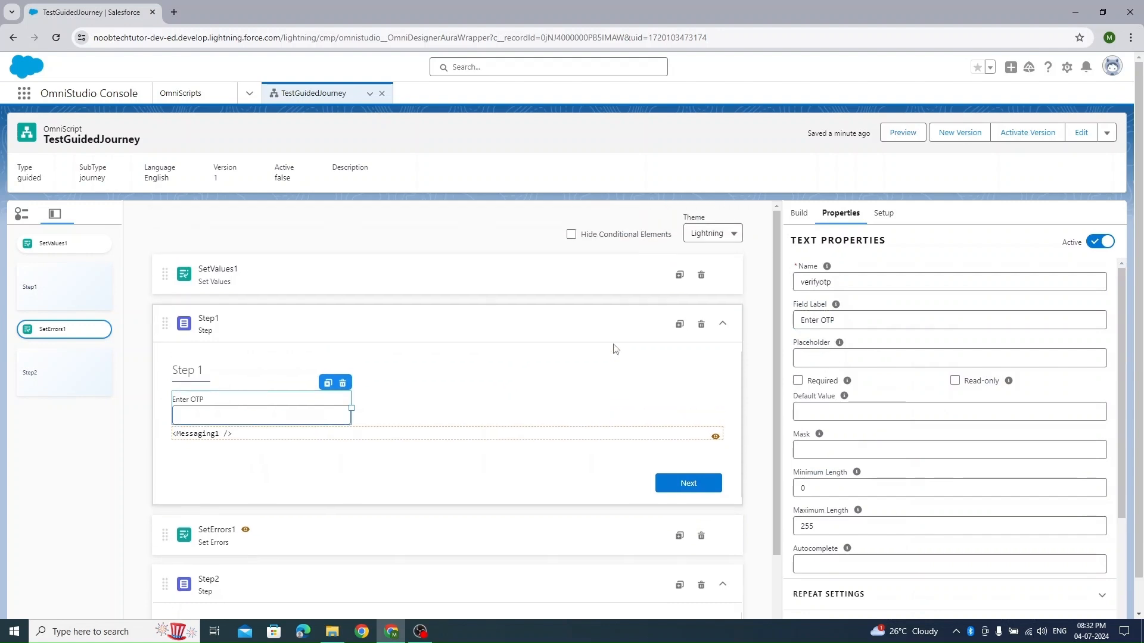